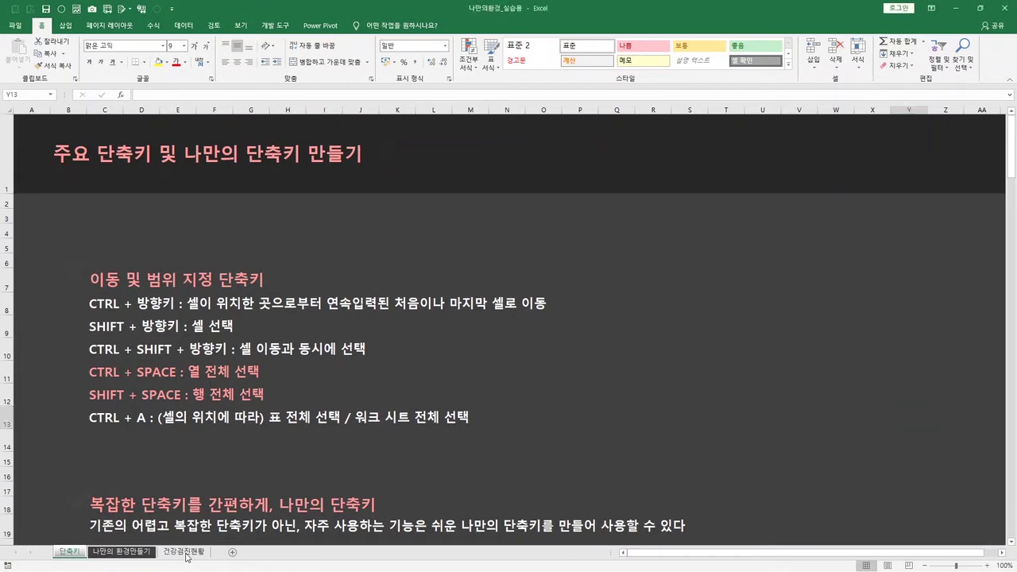
- Open the 건강검진현황 sheet, select the whole table B4:F805, and bring the view back to the header cell B4
{"action": "left_click", "coordinate": [188, 554]}
{"action": "left_click", "coordinate": [80, 168]}
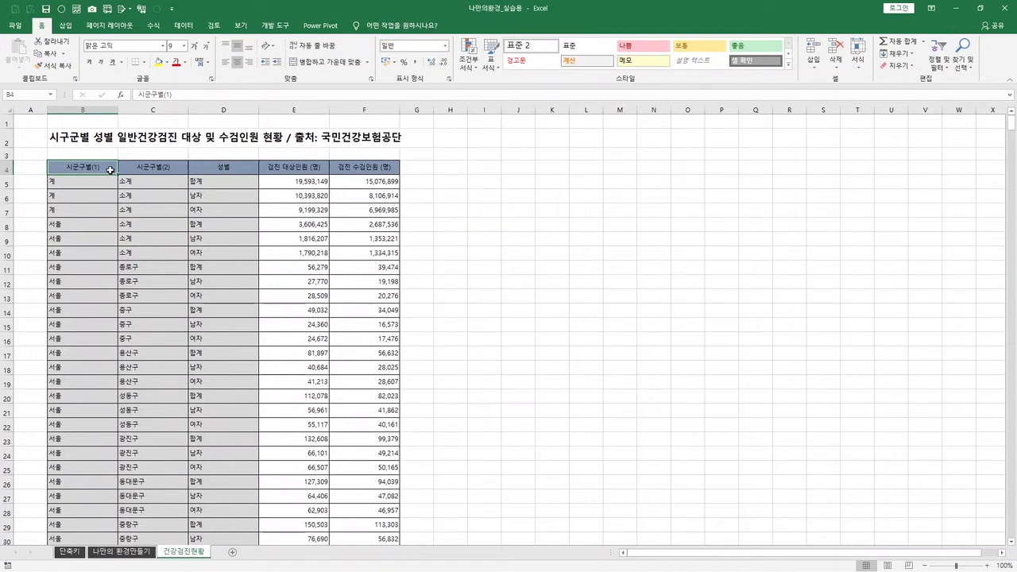
{"action": "left_click_drag", "start_coordinate": [110, 170], "coordinate": [365, 513]}
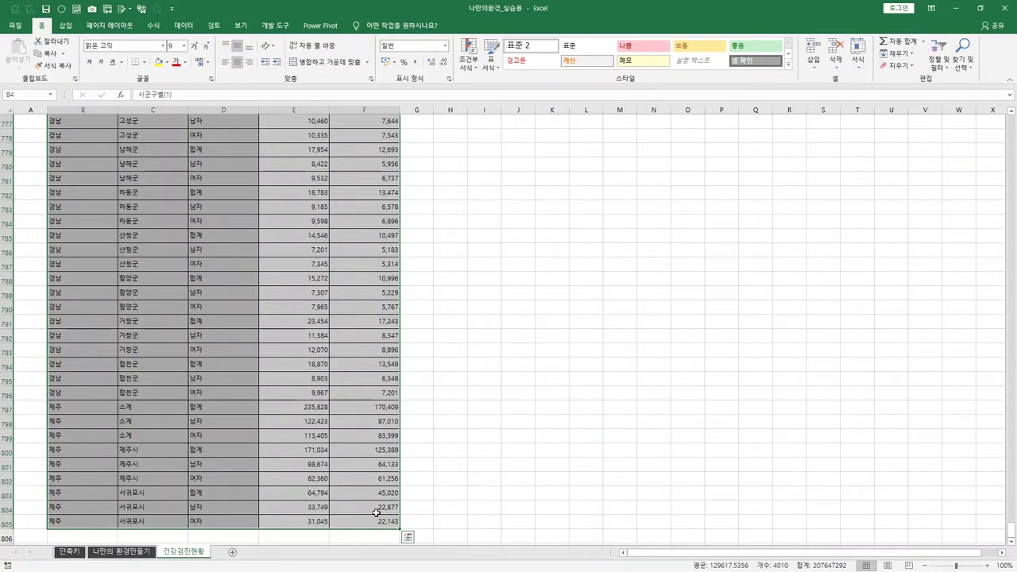
{"action": "key", "text": "ctrl+BackSpace"}
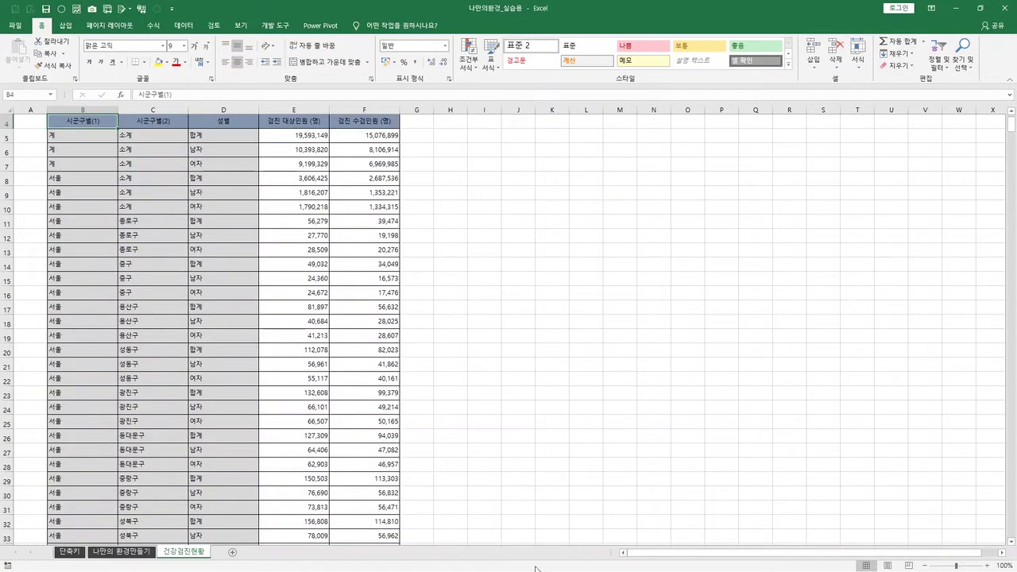
{"action": "scroll", "coordinate": [428, 501], "scroll_direction": "up", "scroll_amount": 1}
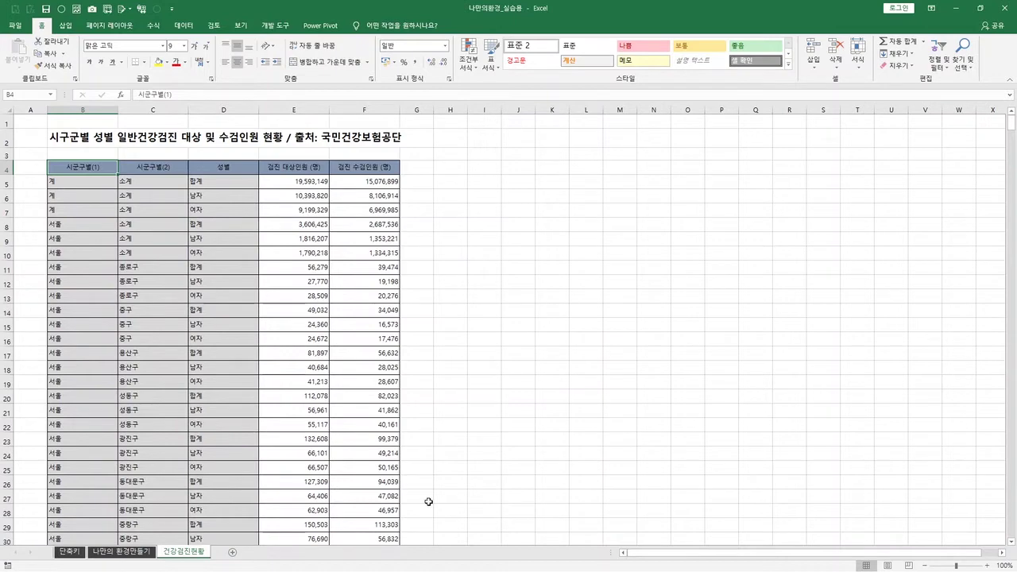
- Move the active cell one cell at a time from B4 to D6, across to A6, and back to B4
{"action": "key", "text": "Right"}
{"action": "key", "text": "Right"}
{"action": "key", "text": "Down"}
{"action": "key", "text": "Down"}
{"action": "key", "text": "Left"}
{"action": "key", "text": "Left"}
{"action": "key", "text": "Left"}
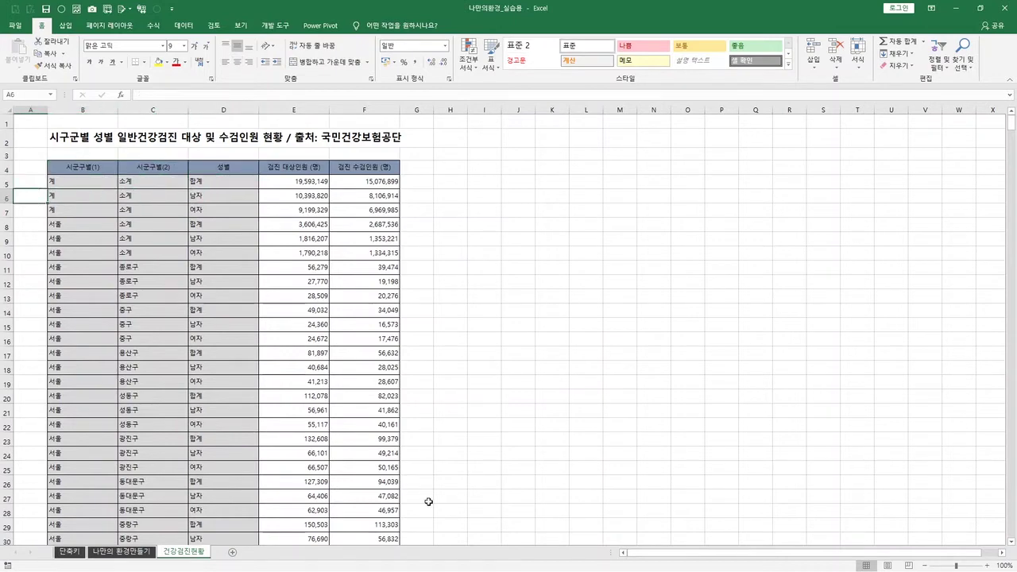
{"action": "key", "text": "Up"}
{"action": "key", "text": "Right"}
{"action": "key", "text": "Up"}
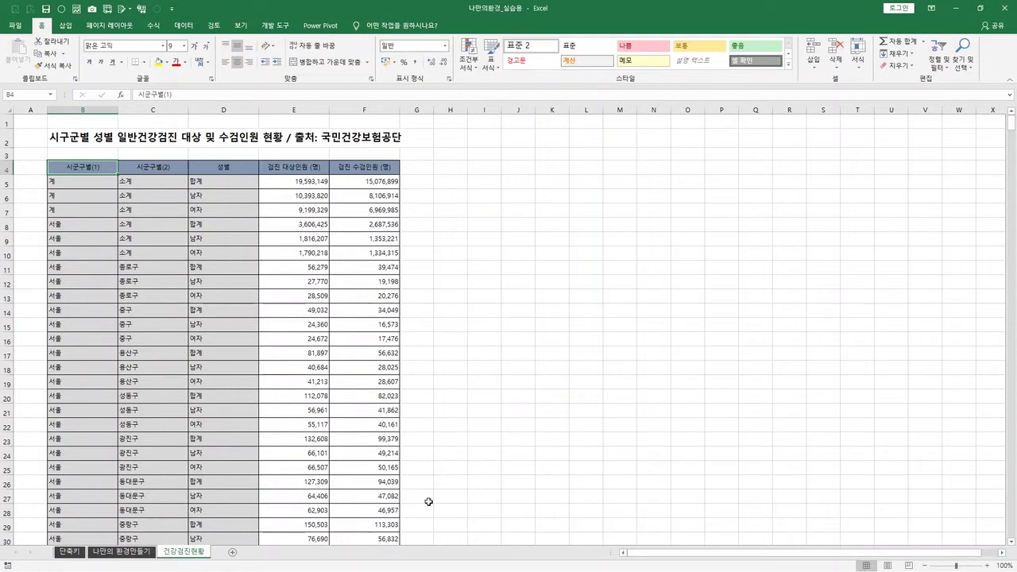
- Jump from B4 along the table's edges to B805, F805 and F4
{"action": "key", "text": "ctrl+Down"}
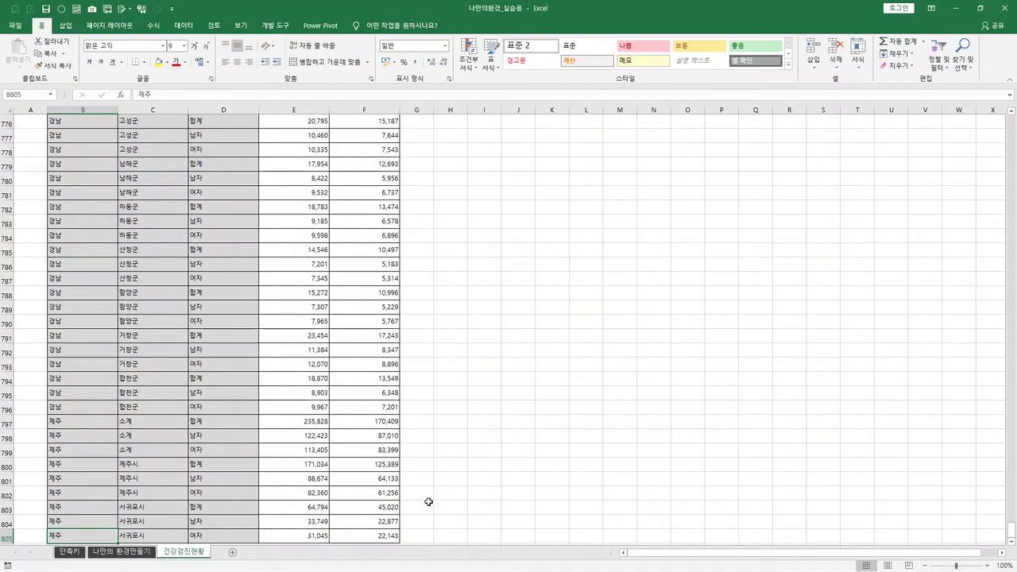
{"action": "key", "text": "ctrl+Right"}
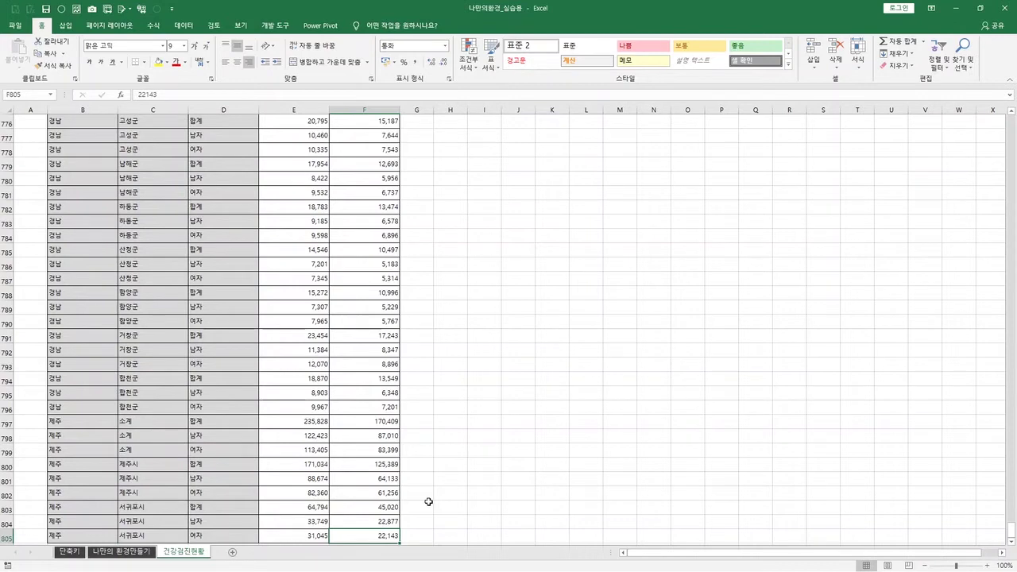
{"action": "key", "text": "ctrl+Up"}
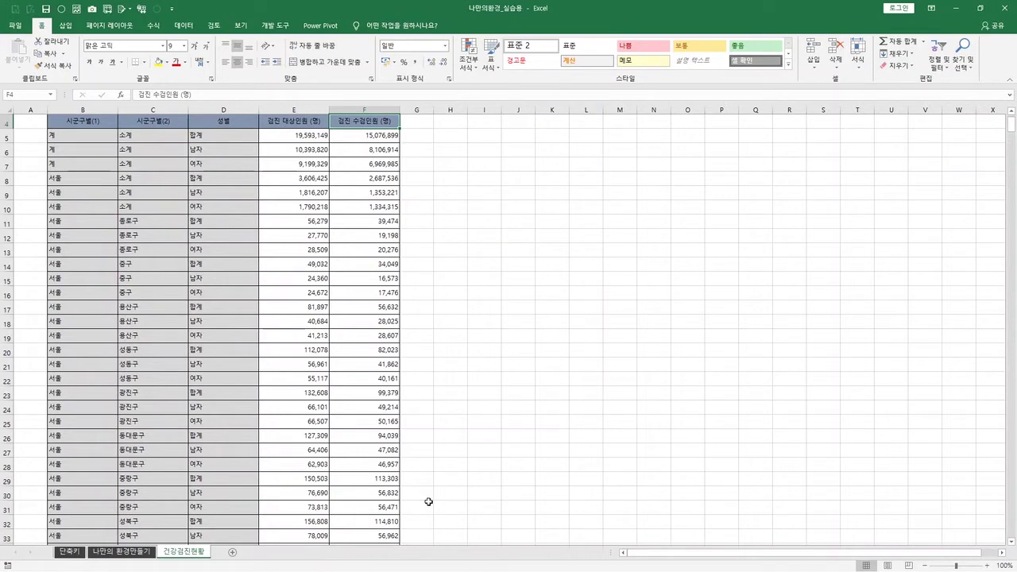
- Move down to F6, and from there jump along the table's edges to F805, B805, B4 and F4
{"action": "key", "text": "Down"}
{"action": "key", "text": "Down"}
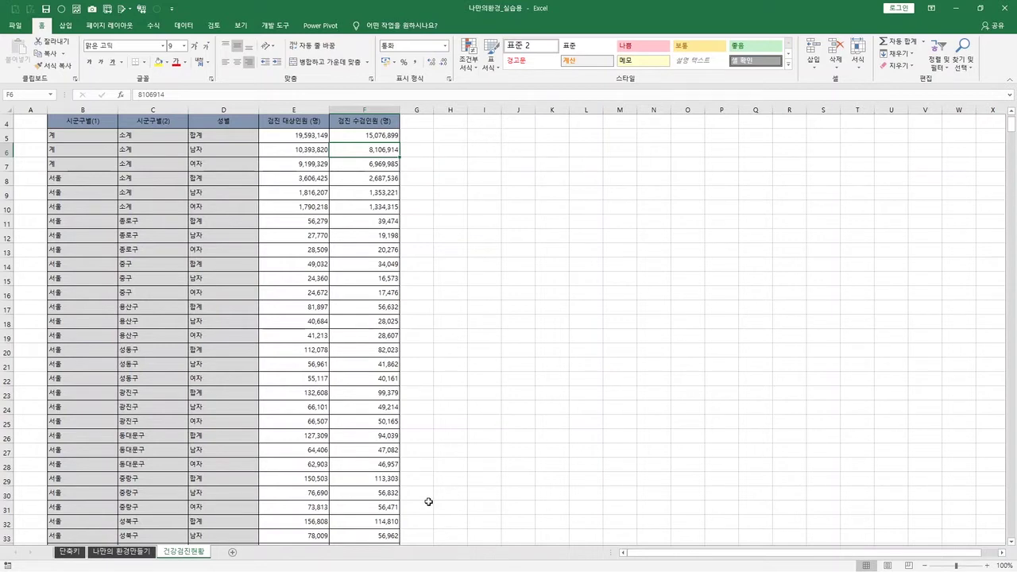
{"action": "key", "text": "ctrl+Down"}
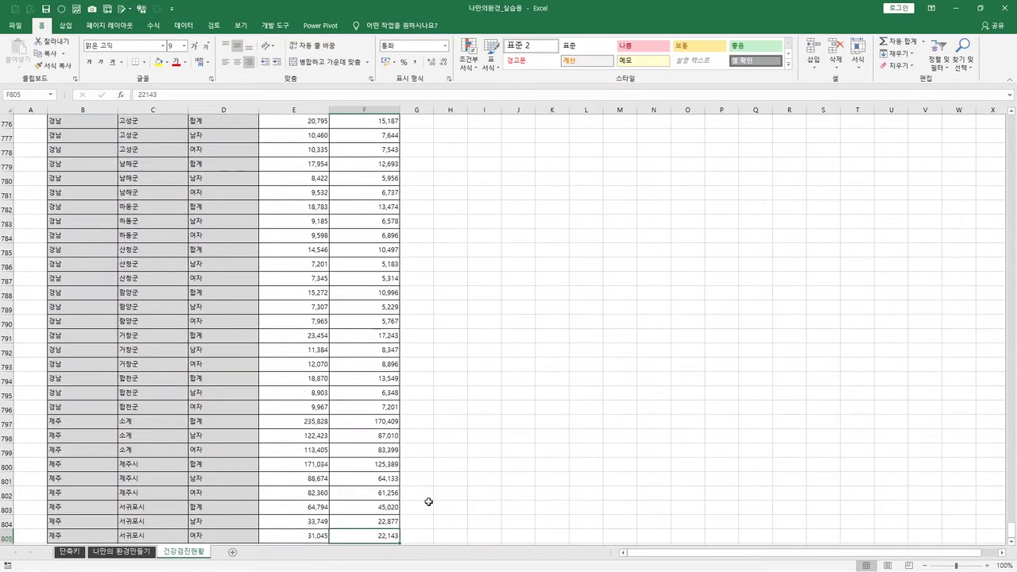
{"action": "key", "text": "ctrl+Left"}
{"action": "key", "text": "ctrl+Up"}
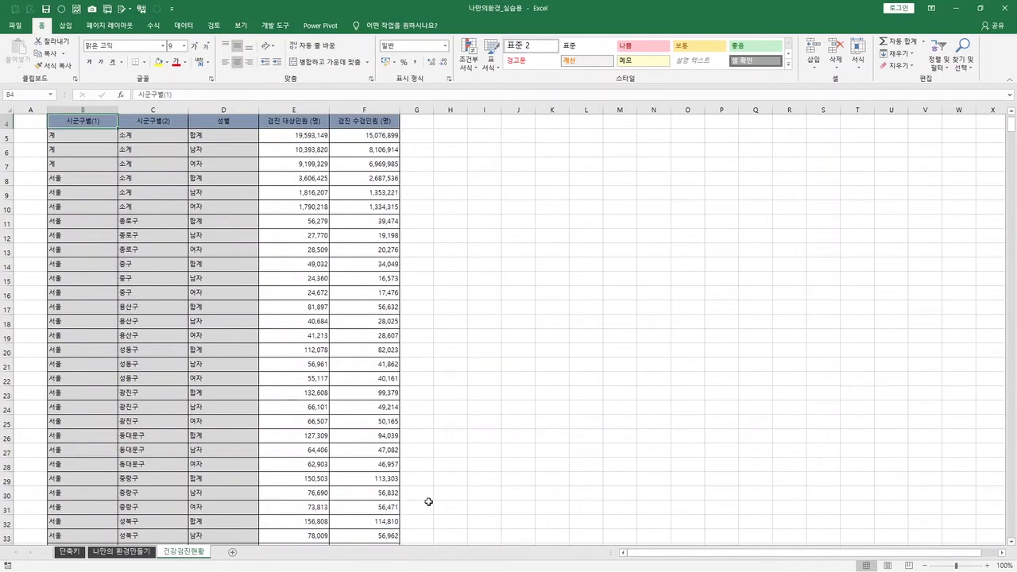
{"action": "key", "text": "ctrl+Right"}
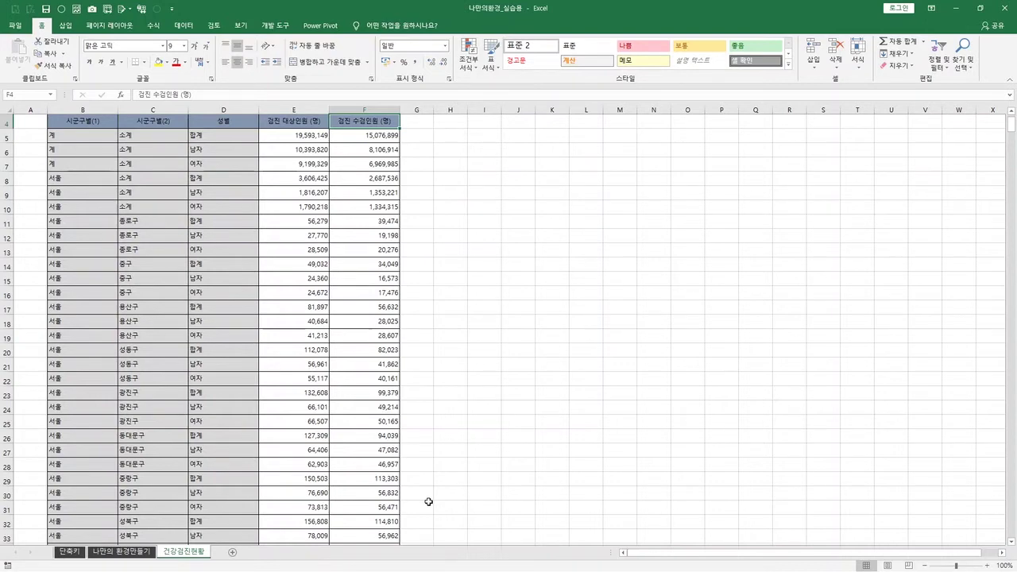
- Clear the contents of cells B20, B26 and B32:B33 to create gaps in the 시군구별(1) column
{"action": "left_click", "coordinate": [96, 356]}
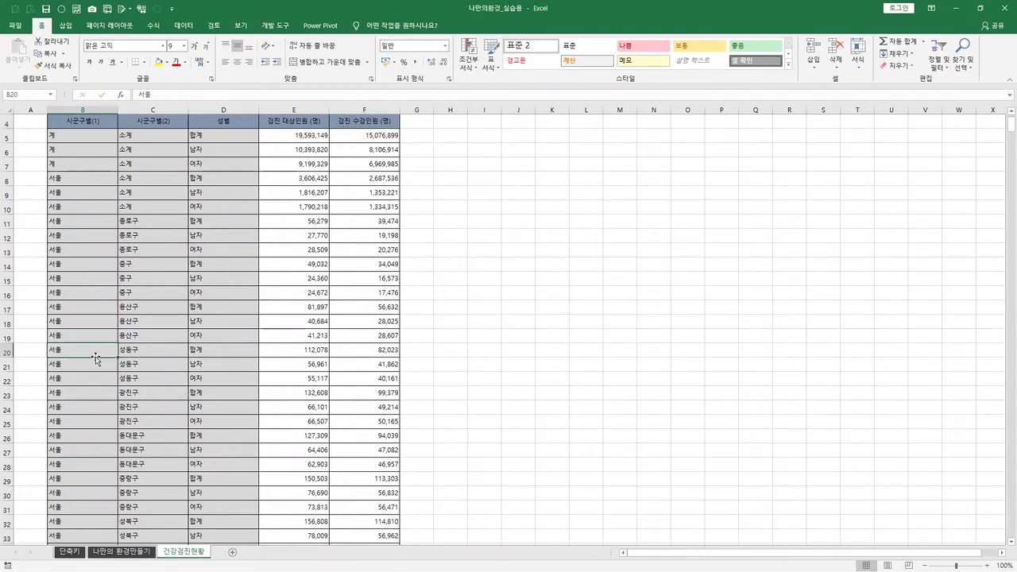
{"action": "key", "text": "Delete"}
{"action": "left_click", "coordinate": [79, 436]}
{"action": "key", "text": "Delete"}
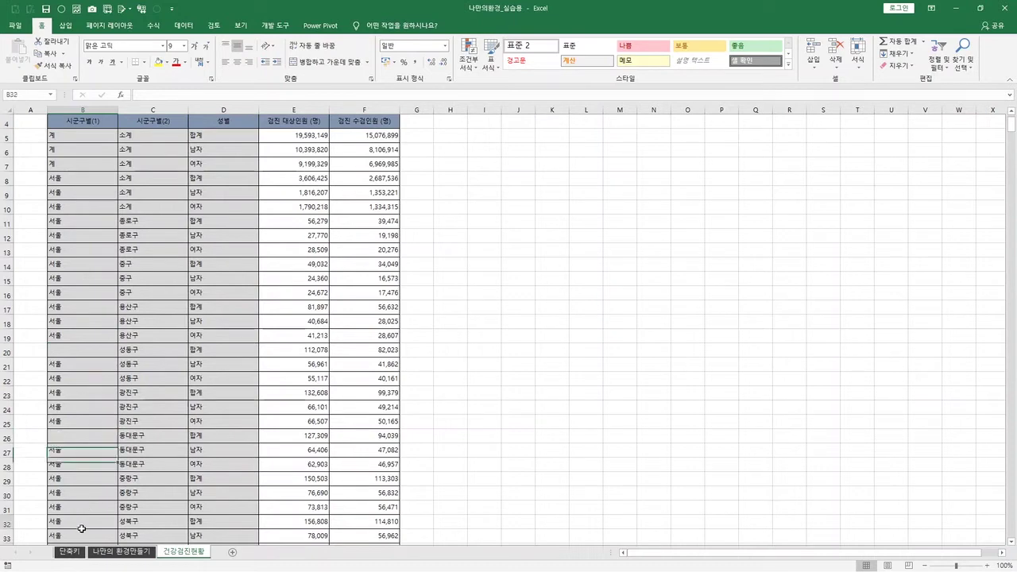
{"action": "left_click_drag", "start_coordinate": [84, 521], "coordinate": [82, 531]}
{"action": "key", "text": "Delete"}
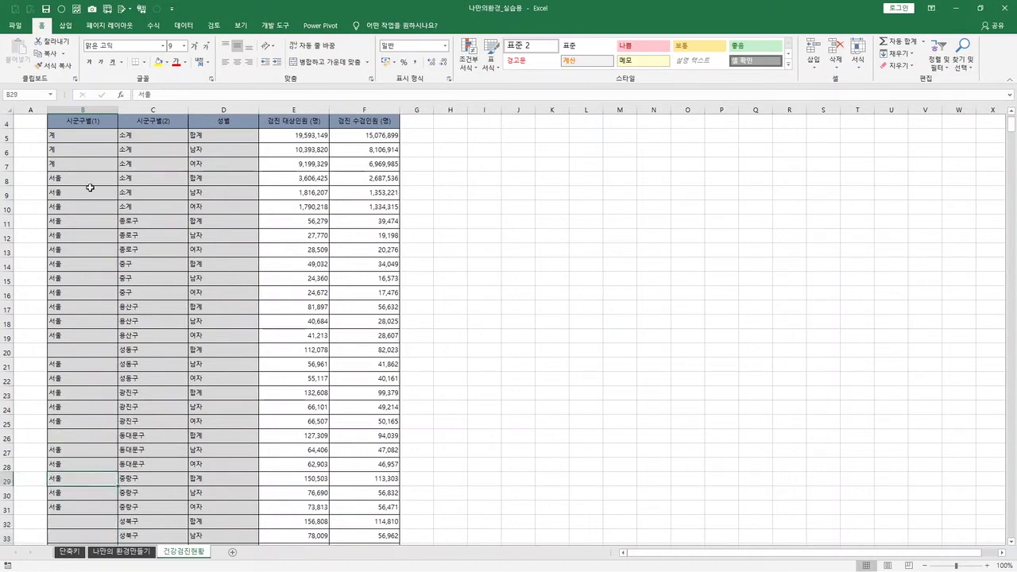
- Jump from B4 down to the last filled cell before the column's first gap, and select the block B4:B19
{"action": "left_click", "coordinate": [96, 122]}
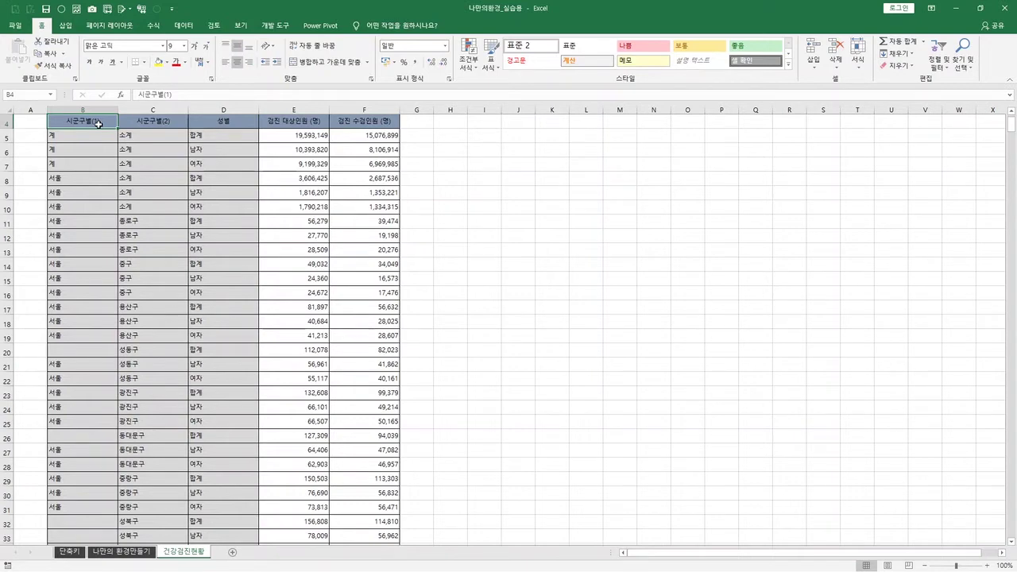
{"action": "key", "text": "ctrl+Down"}
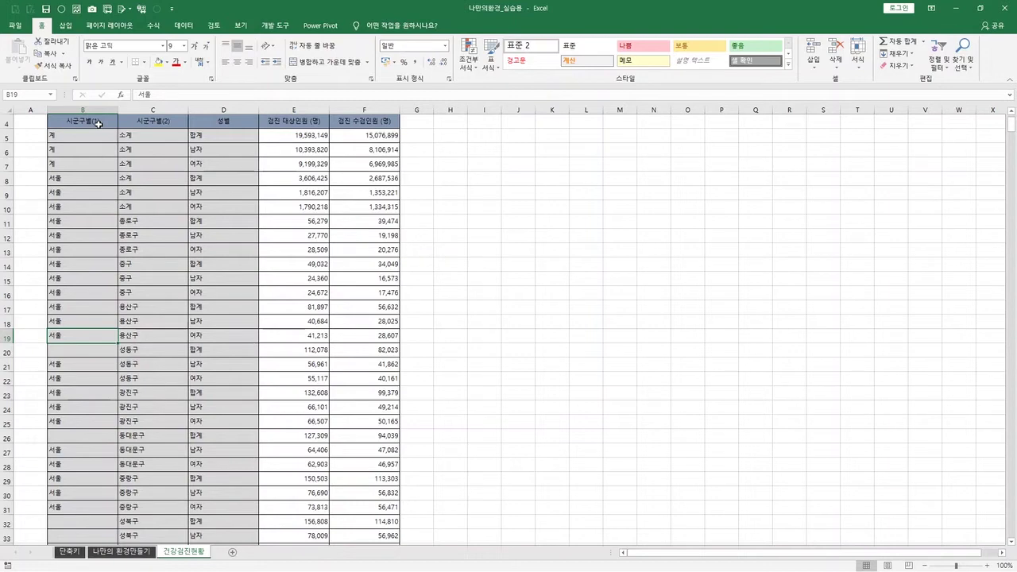
{"action": "left_click_drag", "start_coordinate": [99, 124], "coordinate": [86, 332]}
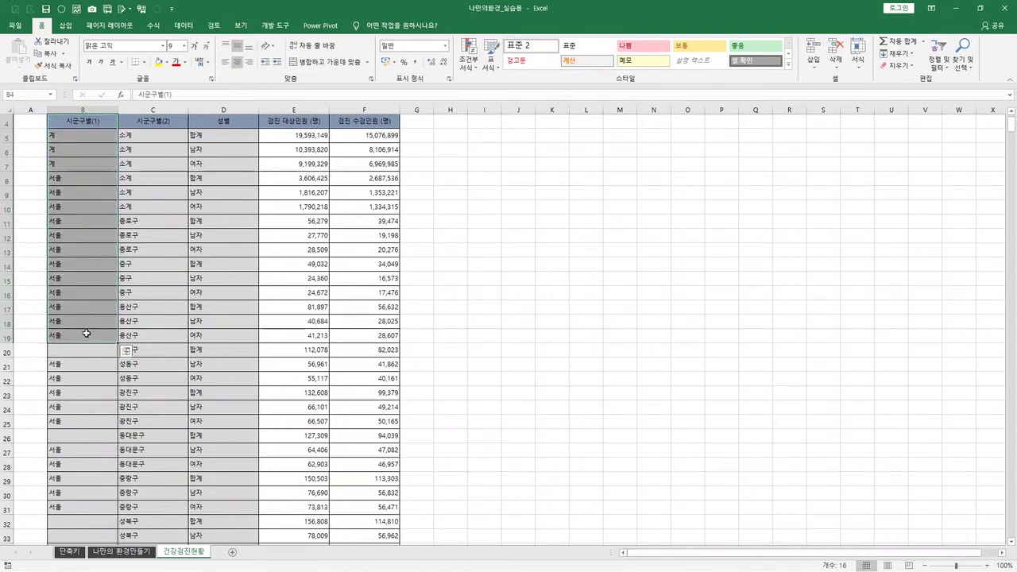
- From B19, jump down past the gap to B21 and on to B25, and select the block B21:B25
{"action": "left_click", "coordinate": [73, 336]}
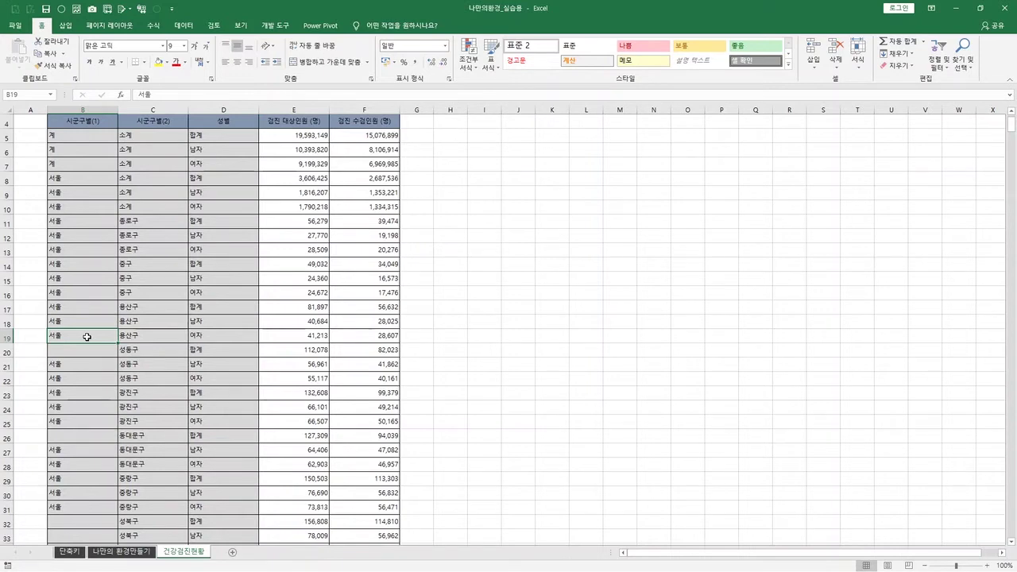
{"action": "key", "text": "ctrl+Down"}
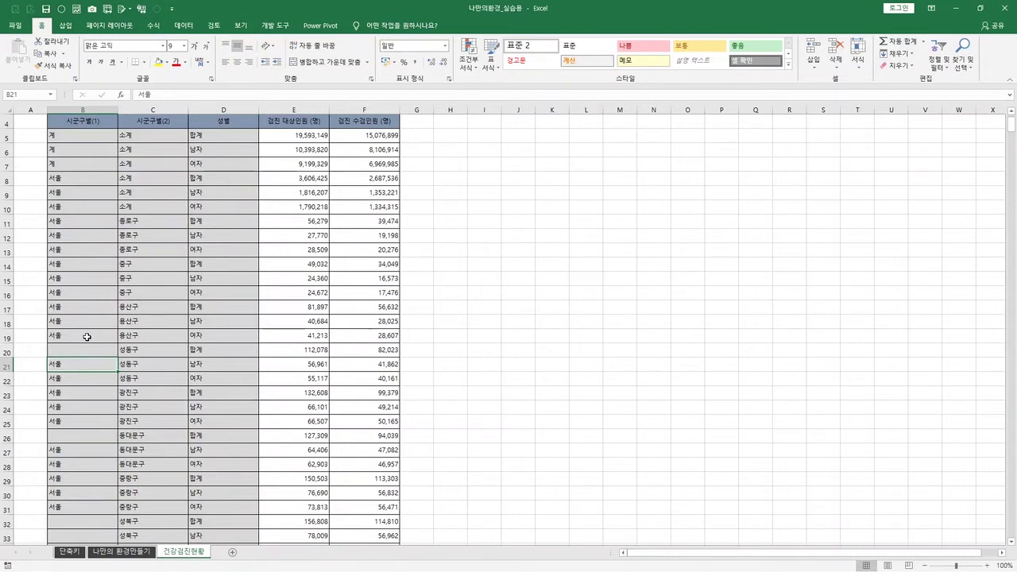
{"action": "key", "text": "ctrl+Down"}
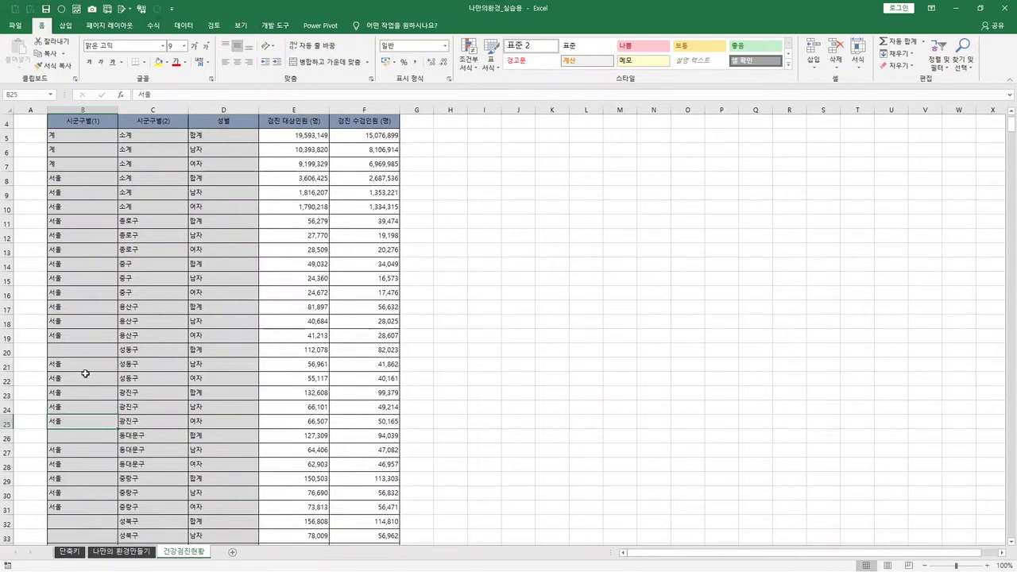
{"action": "left_click_drag", "start_coordinate": [86, 370], "coordinate": [88, 425]}
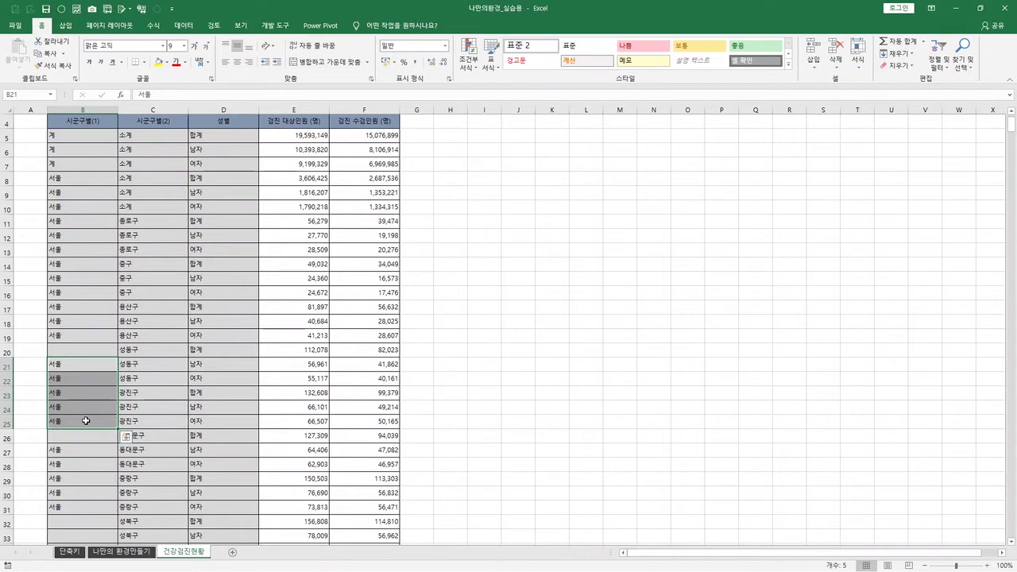
- Undo all the clearing of cells in the 시군구별(1) column
{"action": "key", "text": "ctrl+z"}
{"action": "key", "text": "ctrl+z"}
{"action": "key", "text": "ctrl+z"}
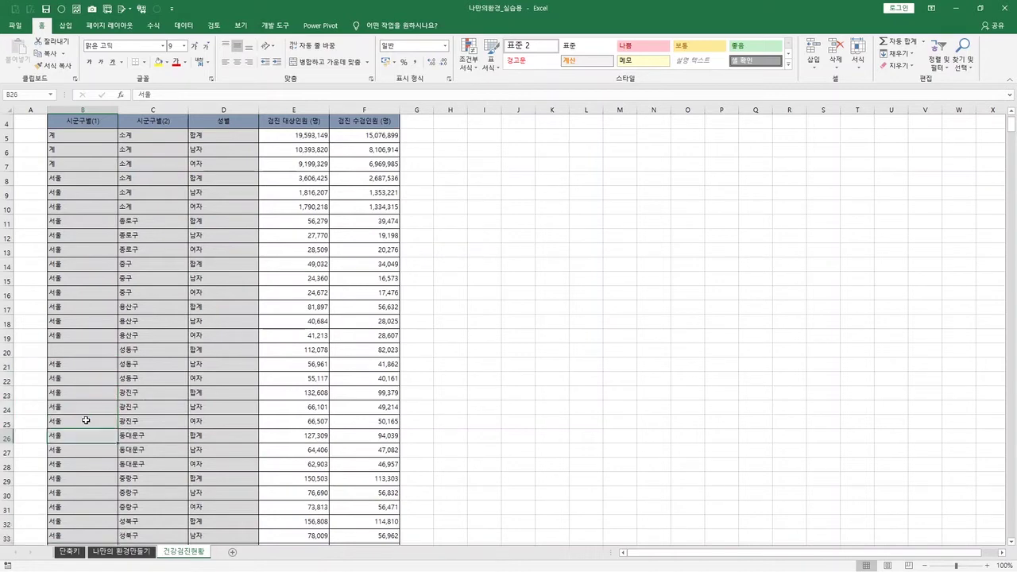
{"action": "key", "text": "ctrl+z"}
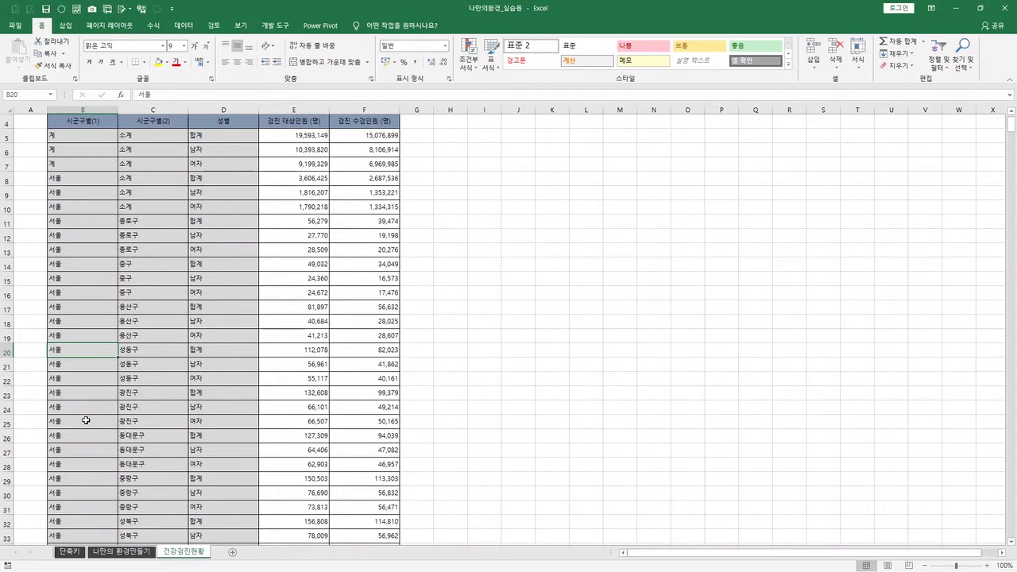
- Starting from B4, extend the selection cell by cell down to row 9 and across to column E, covering B4:E9
{"action": "scroll", "coordinate": [86, 420], "scroll_direction": "up", "scroll_amount": 1}
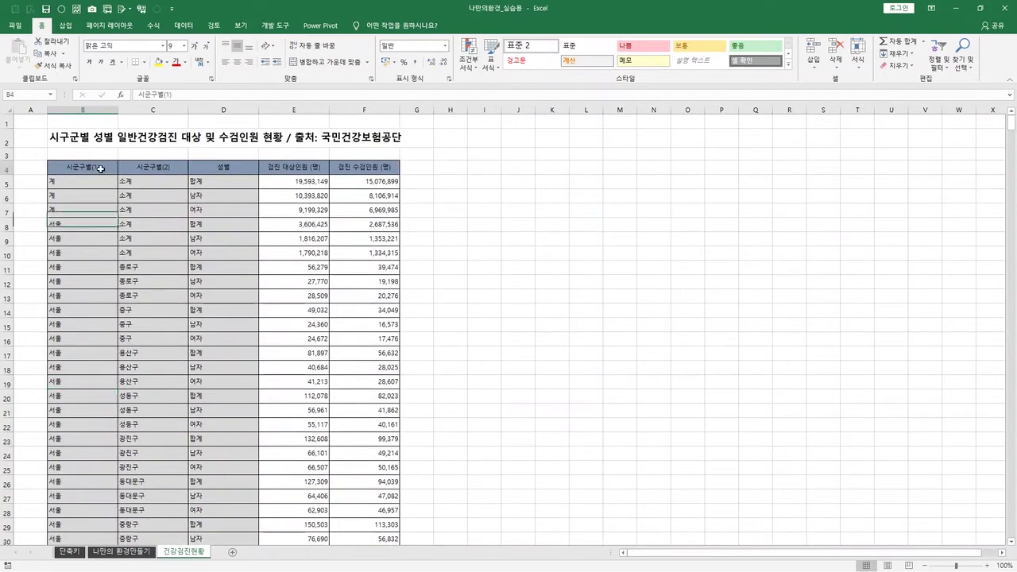
{"action": "left_click", "coordinate": [100, 168]}
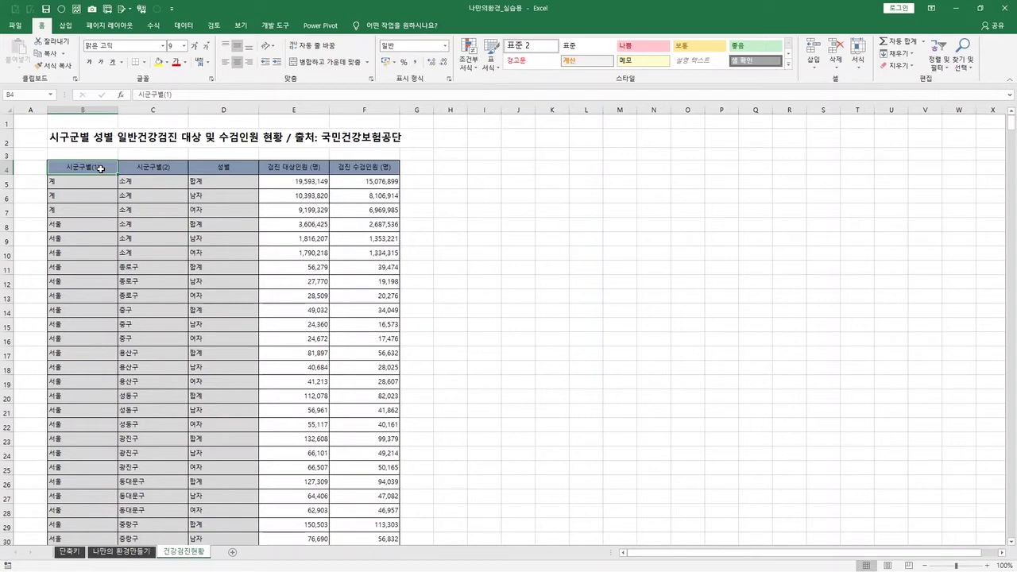
{"action": "key", "text": "shift+Down"}
{"action": "key", "text": "shift+Down"}
{"action": "key", "text": "shift+Down"}
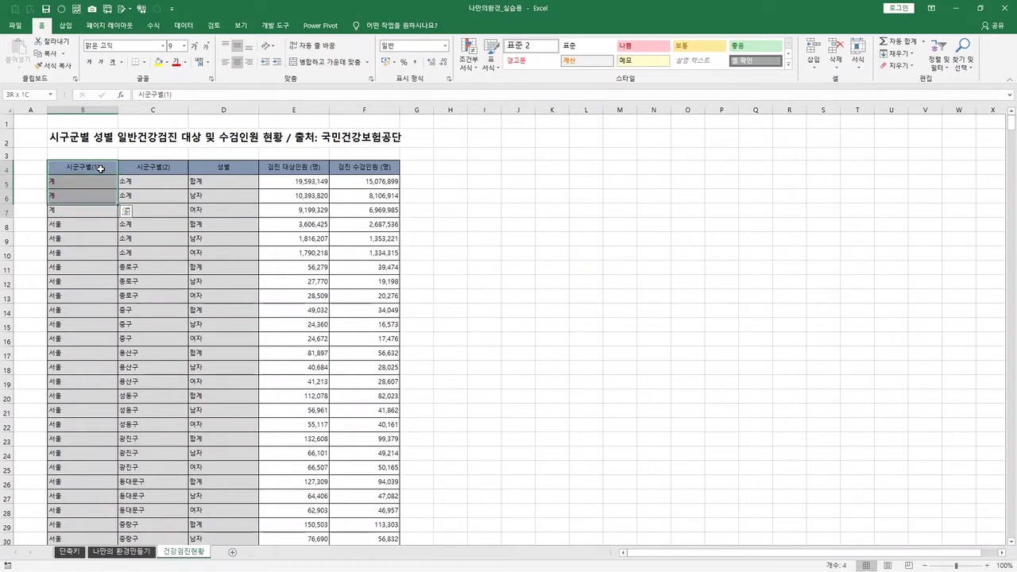
{"action": "key", "text": "shift+Down"}
{"action": "key", "text": "shift+Down"}
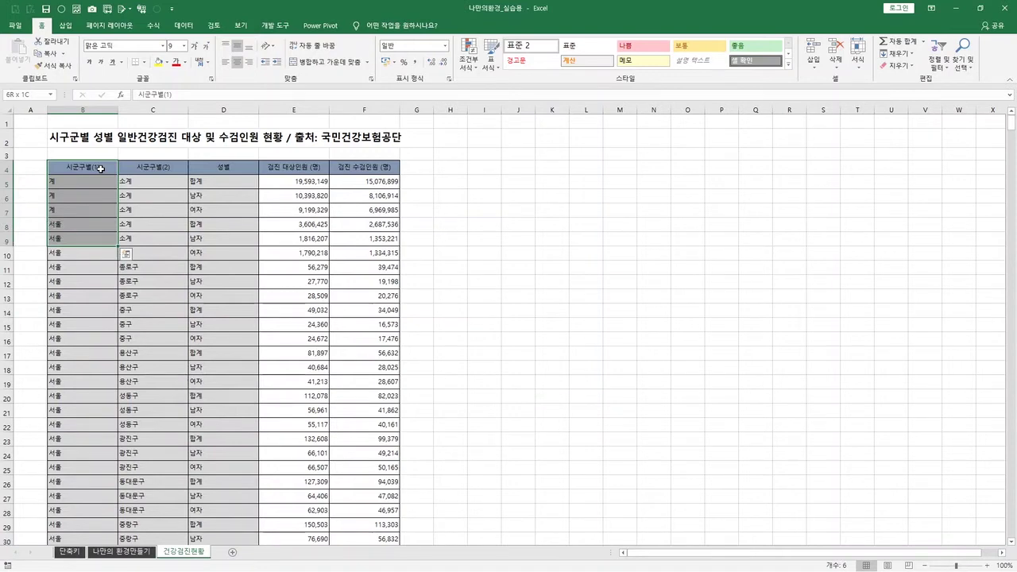
{"action": "key", "text": "shift+Right"}
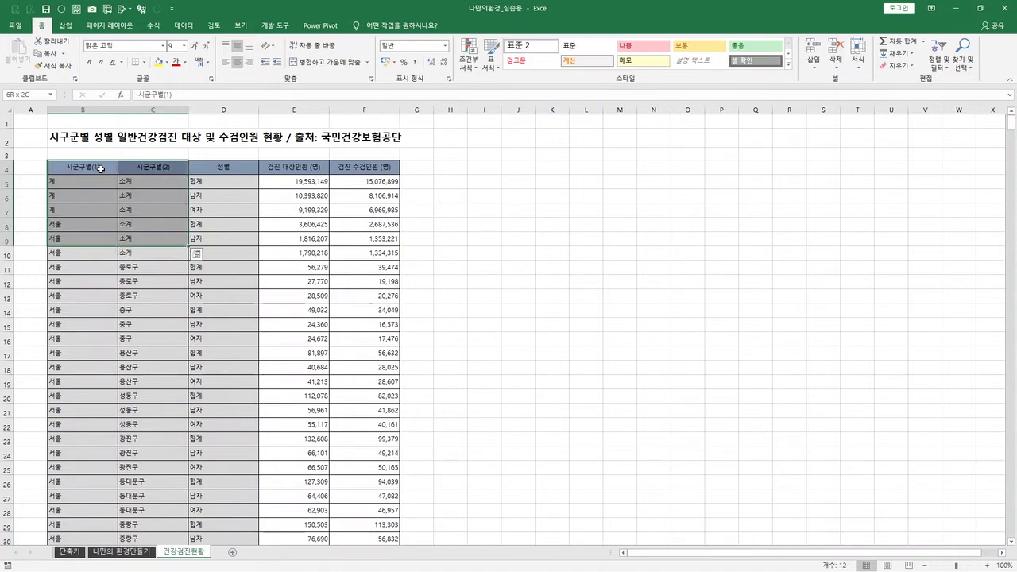
{"action": "key", "text": "shift+Right"}
{"action": "key", "text": "shift+Right"}
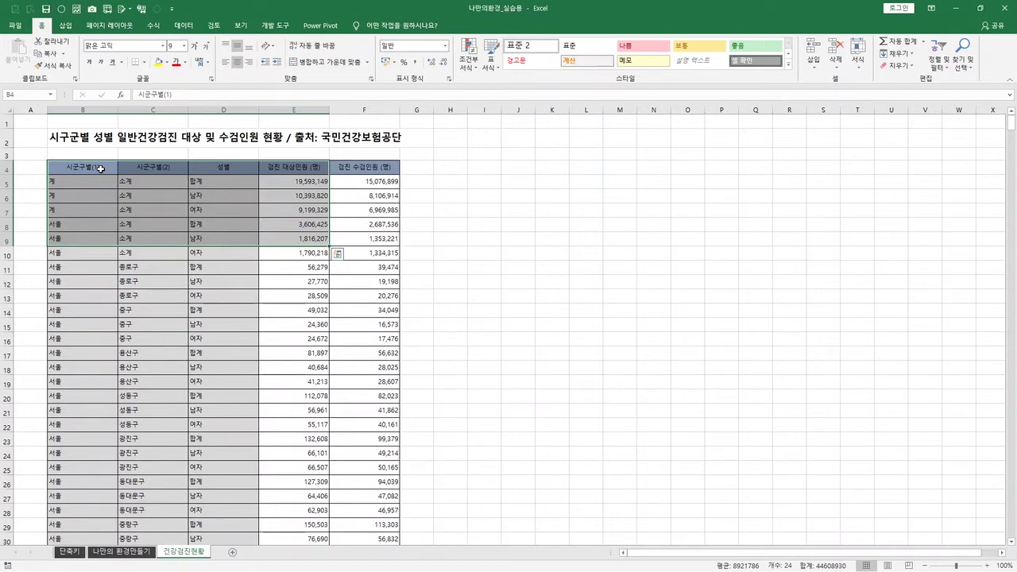
- Extend the selection from B4 to the column's last filled cell, B805, and shrink it back to B4
{"action": "left_click", "coordinate": [100, 169]}
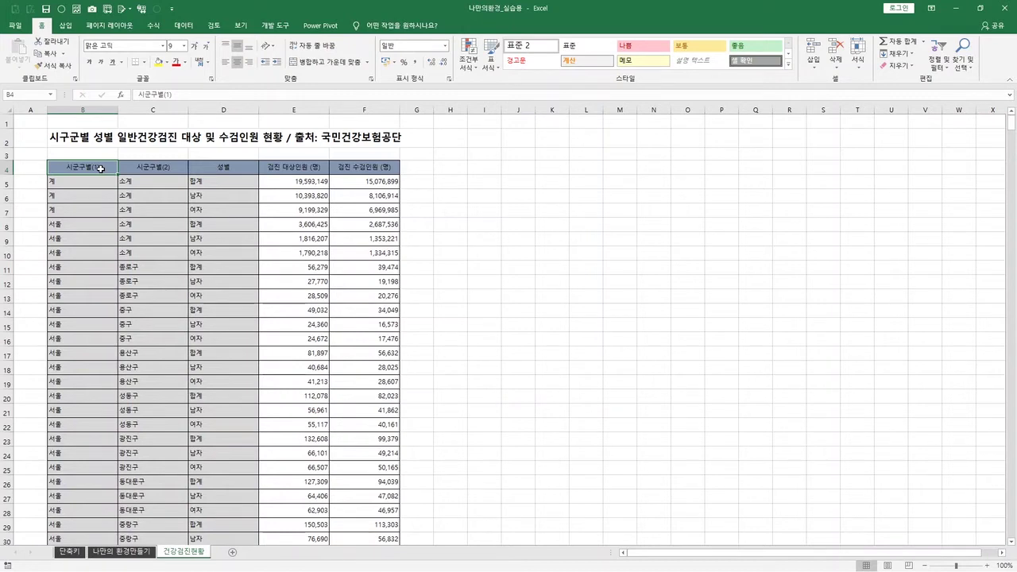
{"action": "key", "text": "ctrl+shift+Down"}
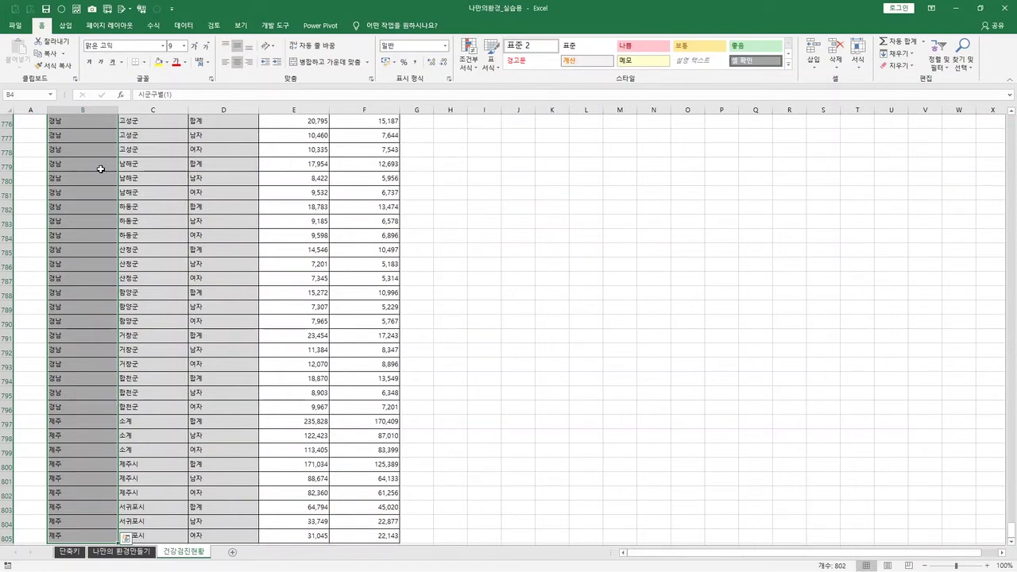
{"action": "key", "text": "ctrl+shift+Up"}
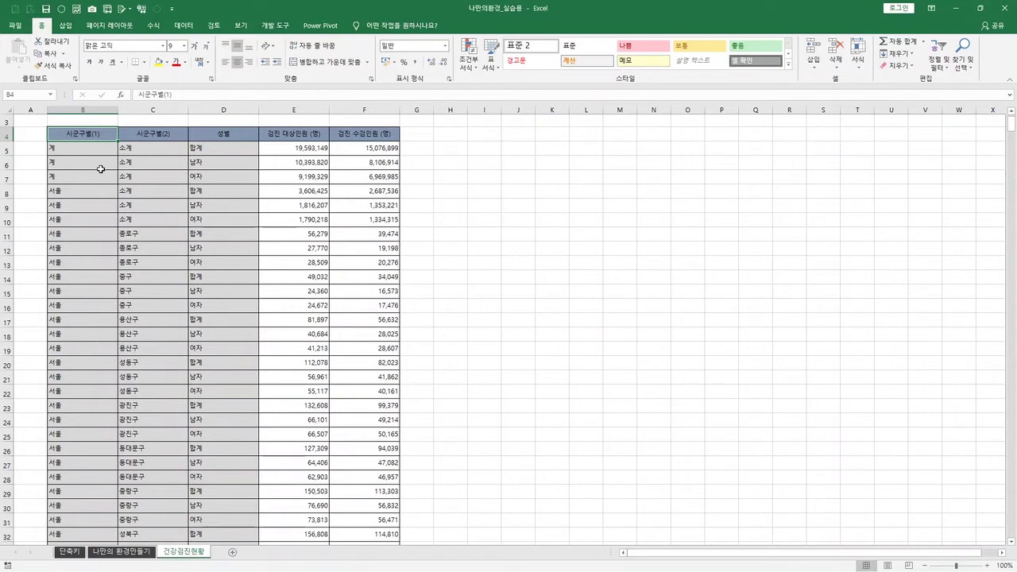
- Move cell by cell from B4 to C8 and select the whole of column C
{"action": "scroll", "coordinate": [101, 168], "scroll_direction": "up", "scroll_amount": 1}
{"action": "key", "text": "Down"}
{"action": "key", "text": "Down"}
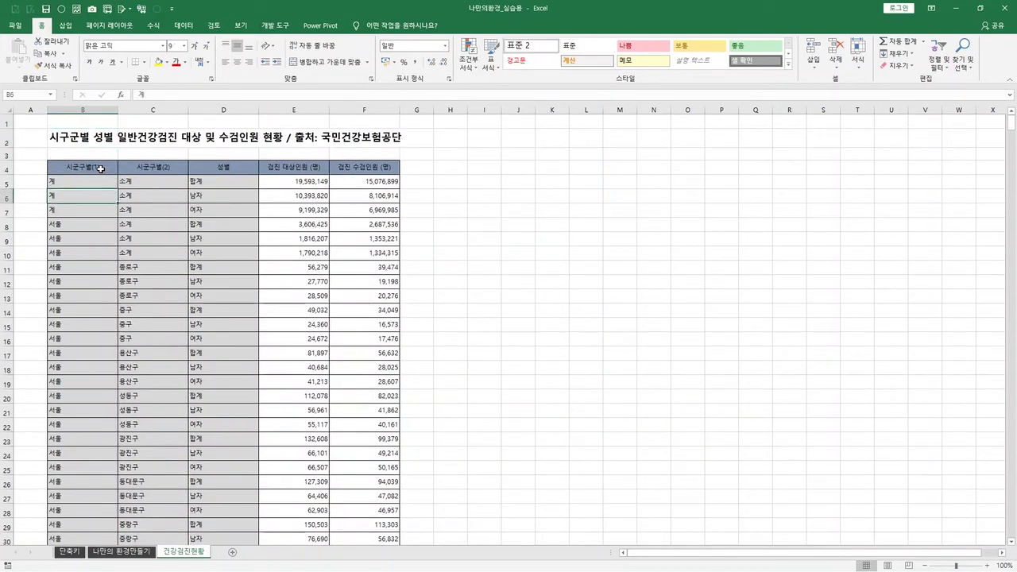
{"action": "key", "text": "Right"}
{"action": "key", "text": "Right"}
{"action": "key", "text": "Down"}
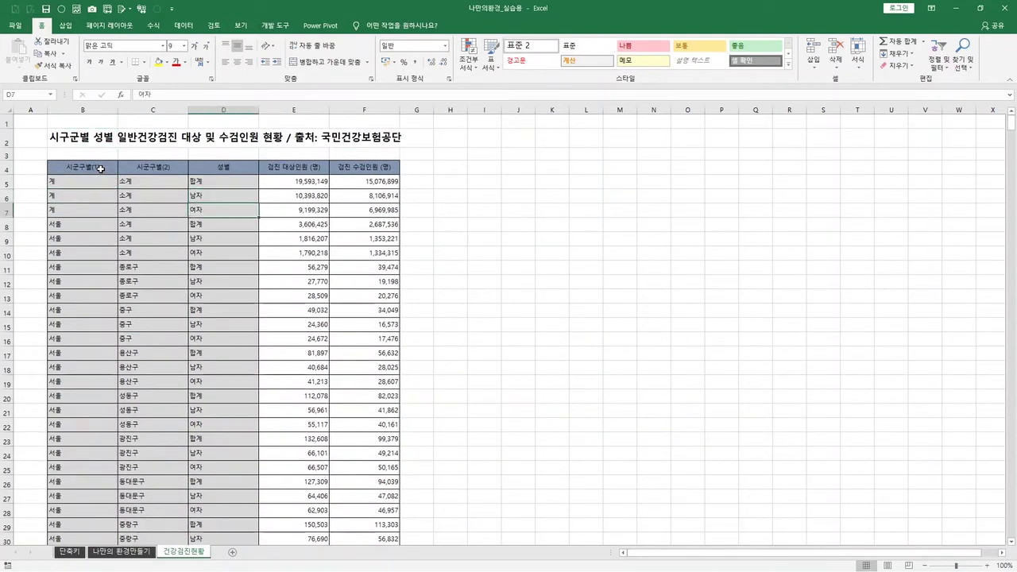
{"action": "key", "text": "Left"}
{"action": "key", "text": "Down"}
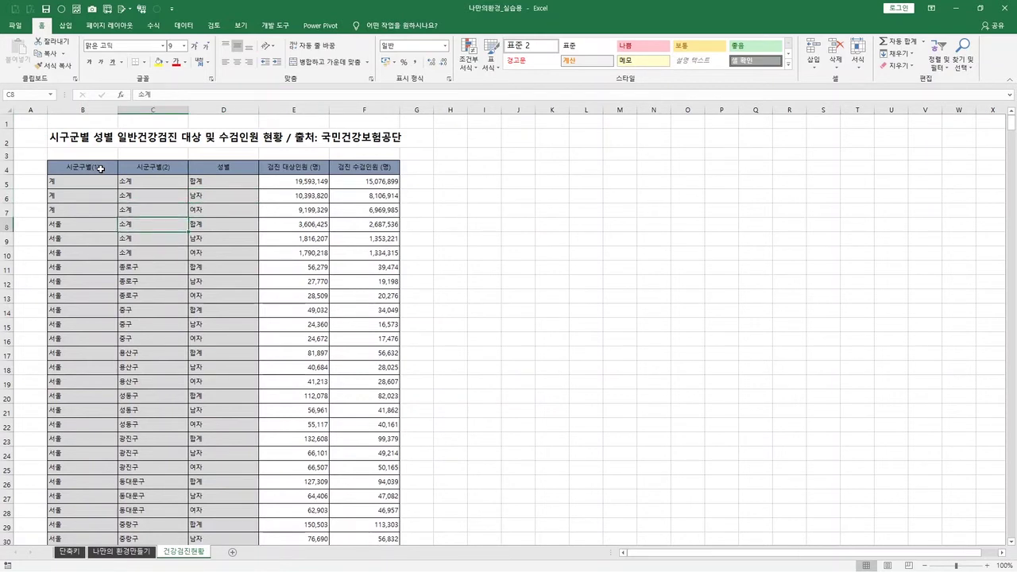
{"action": "key", "text": "ctrl+space"}
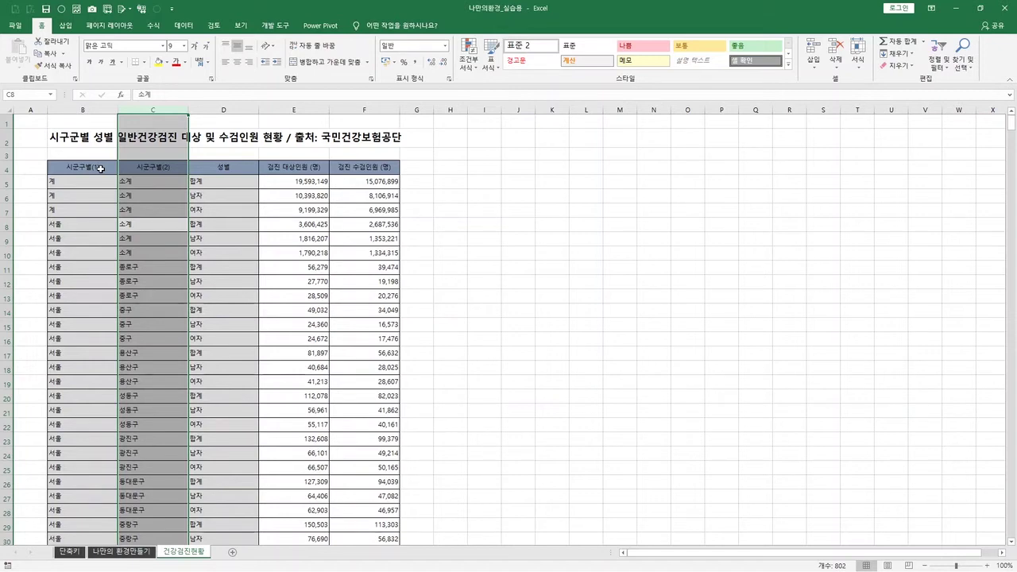
- Move to D9 and select the whole of row 9
{"action": "key", "text": "Down"}
{"action": "key", "text": "Right"}
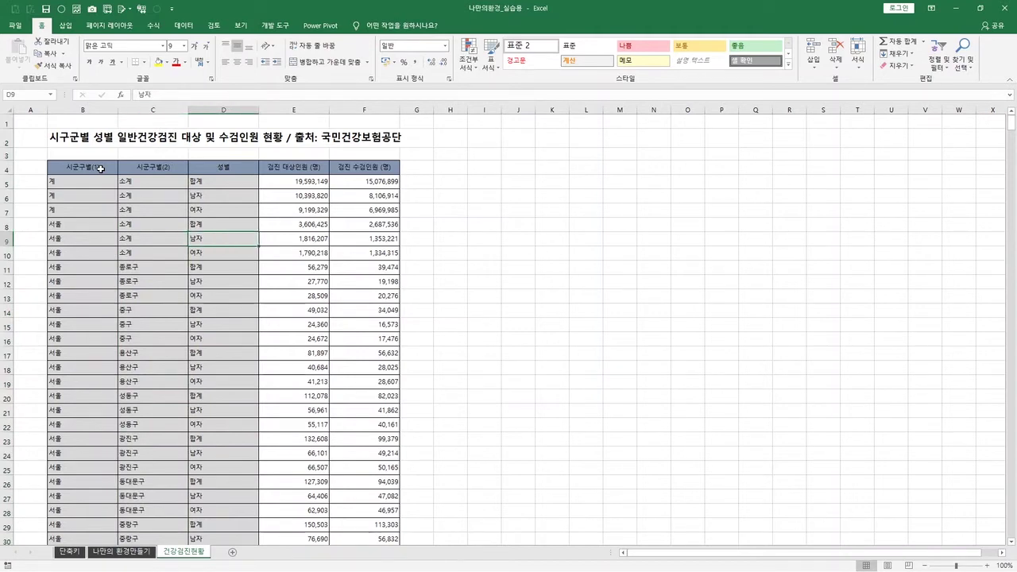
{"action": "key", "text": "shift+space"}
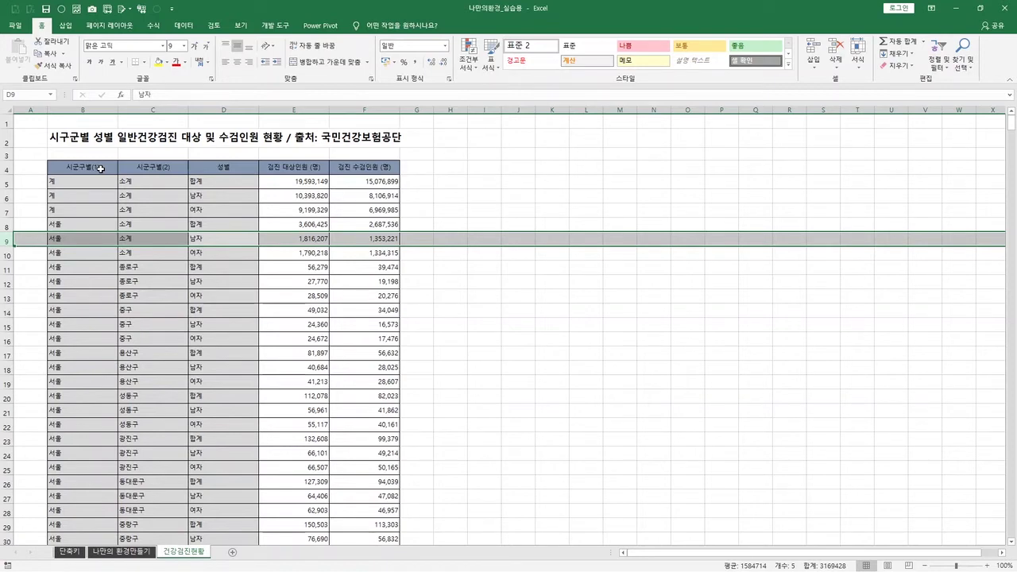
- Select C9:E9 and expand the selection to the entire columns C to E
{"action": "key", "text": "Left"}
{"action": "key", "text": "shift+Right"}
{"action": "key", "text": "shift+Right"}
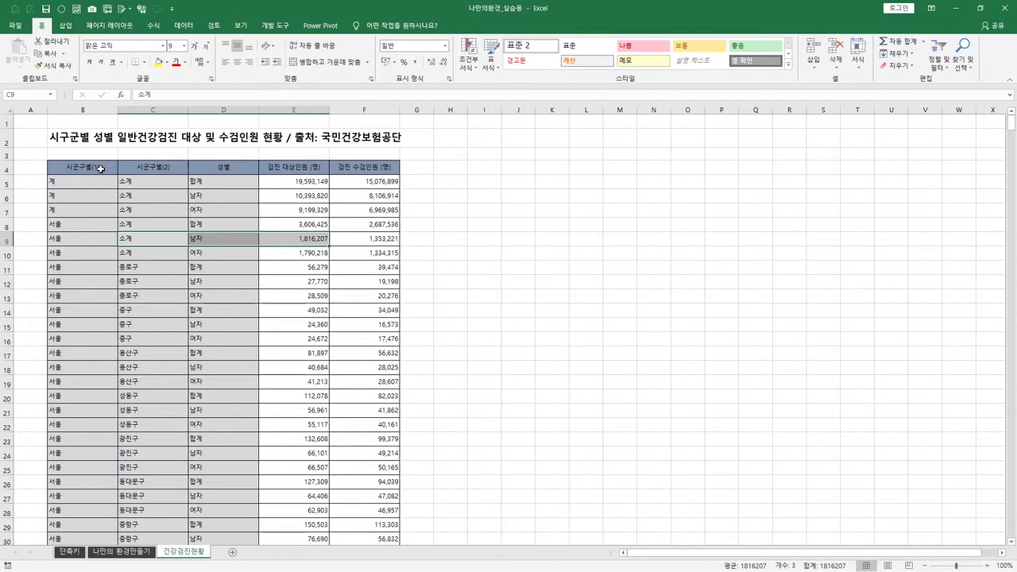
{"action": "key", "text": "ctrl+space"}
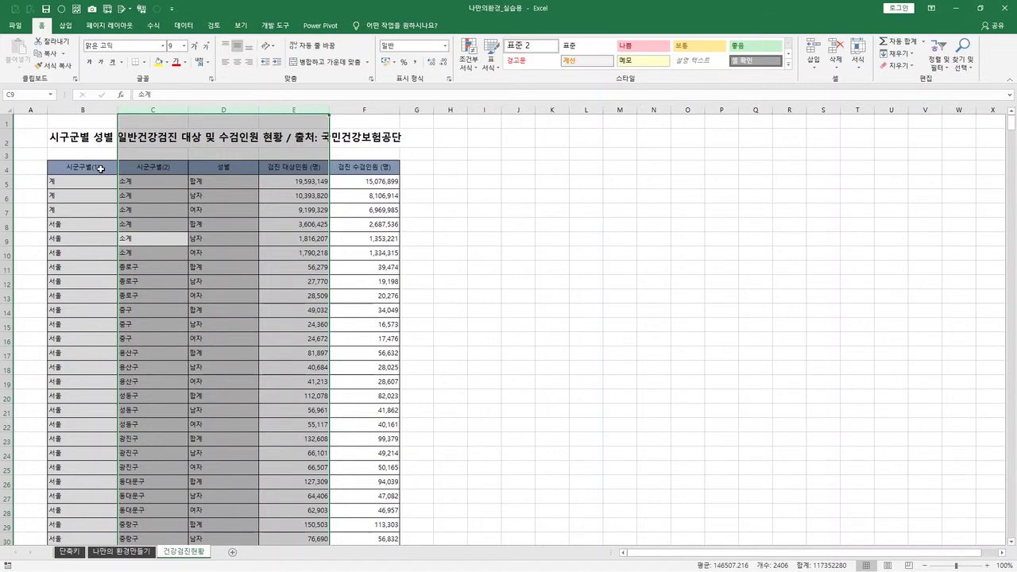
- Select C11:C13 and expand the selection to the entire rows 11 to 13
{"action": "key", "text": "Down"}
{"action": "key", "text": "Down"}
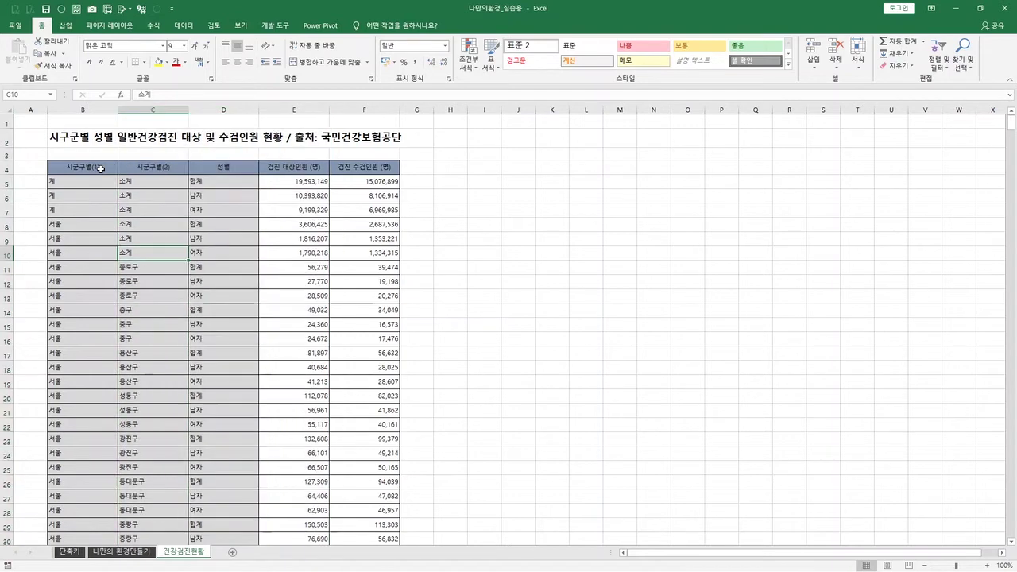
{"action": "key", "text": "shift+Down"}
{"action": "key", "text": "shift+Down"}
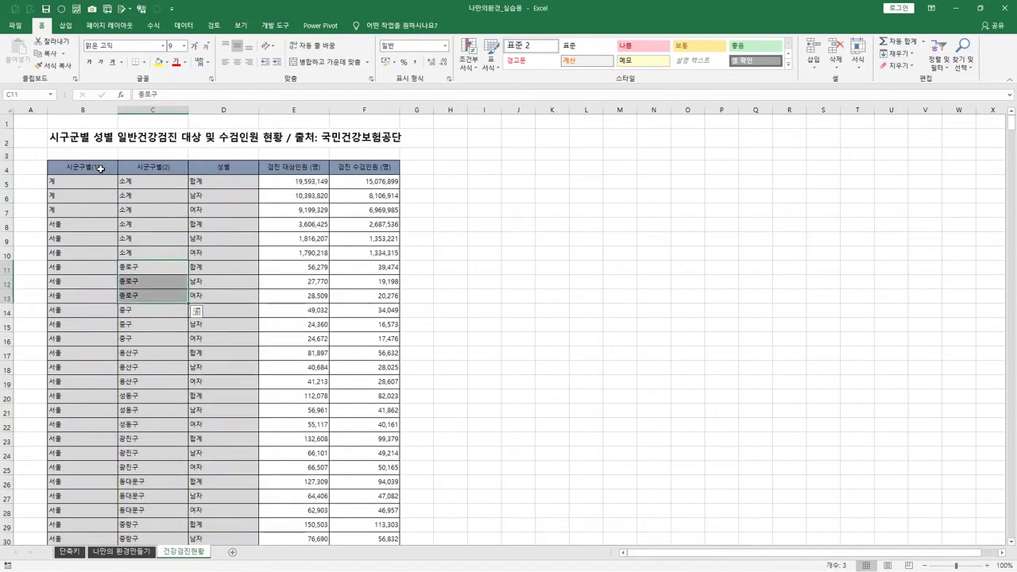
{"action": "key", "text": "shift+space"}
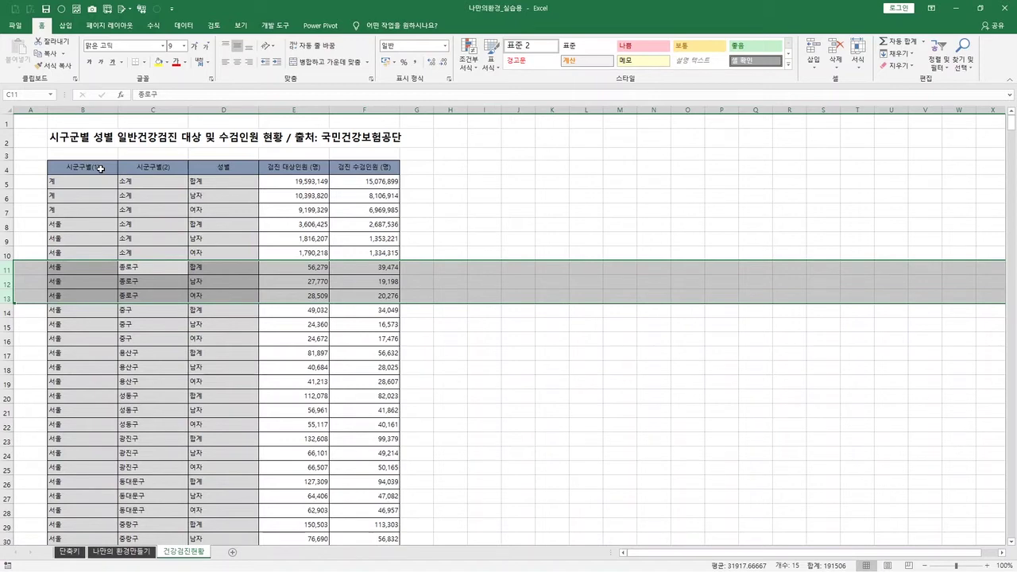
- From D10, select the whole data table and extend the selection to the entire sheet
{"action": "key", "text": "Up"}
{"action": "key", "text": "Right"}
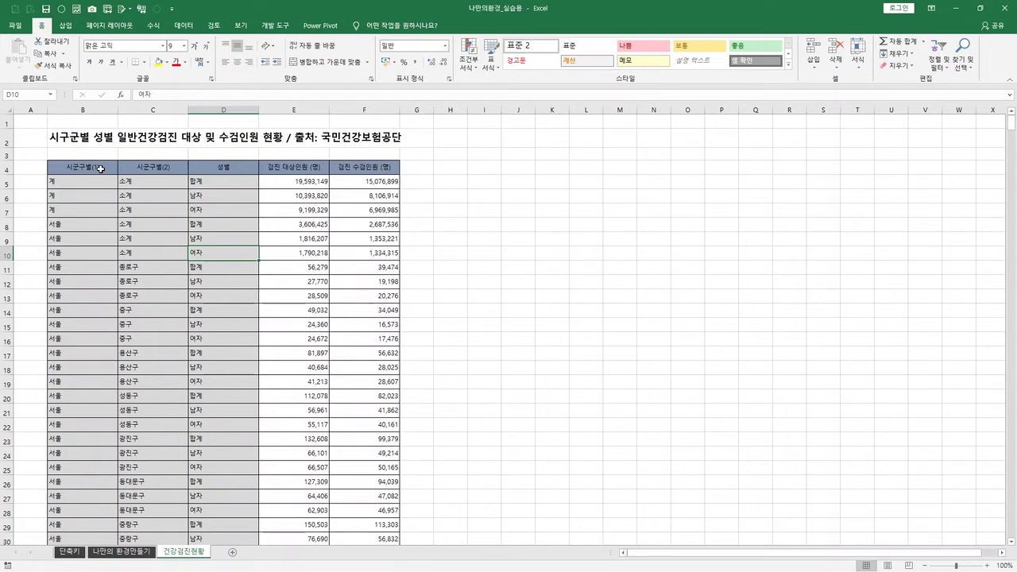
{"action": "key", "text": "ctrl+a"}
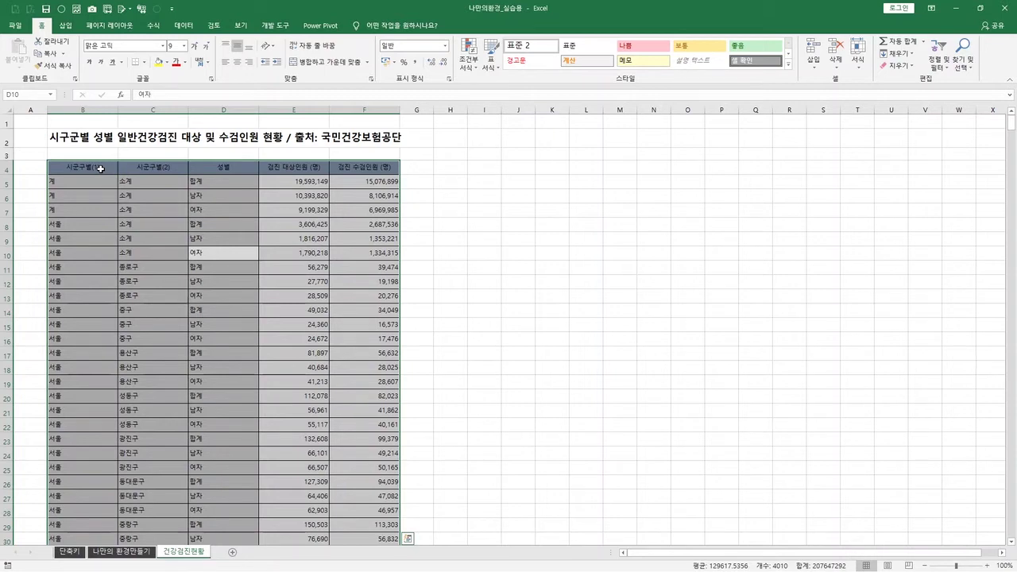
{"action": "key", "text": "ctrl+a"}
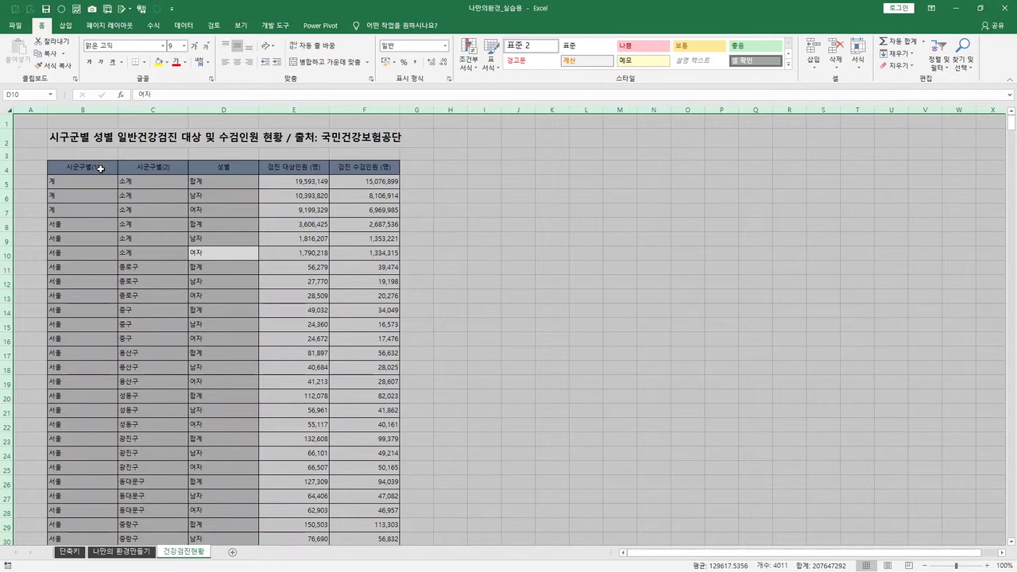
- Select the entire sheet starting from the empty cell L16 outside the table
{"action": "left_click", "coordinate": [273, 282]}
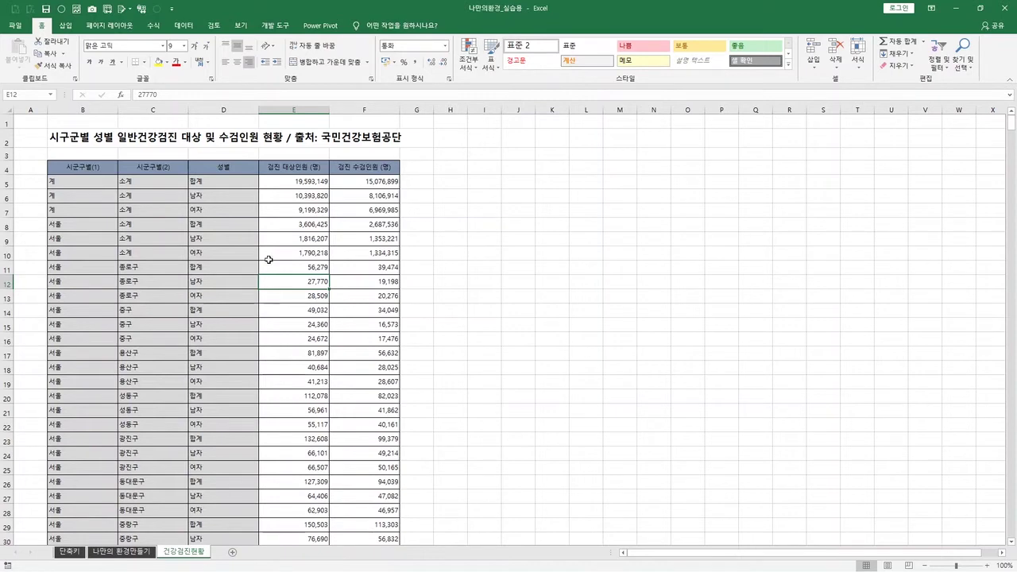
{"action": "left_click", "coordinate": [240, 272]}
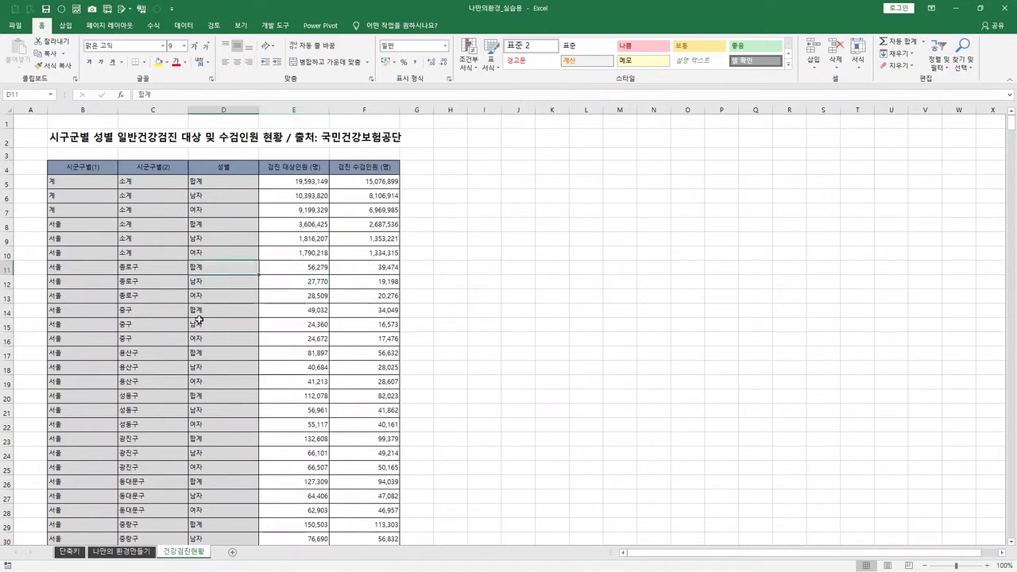
{"action": "left_click", "coordinate": [586, 333]}
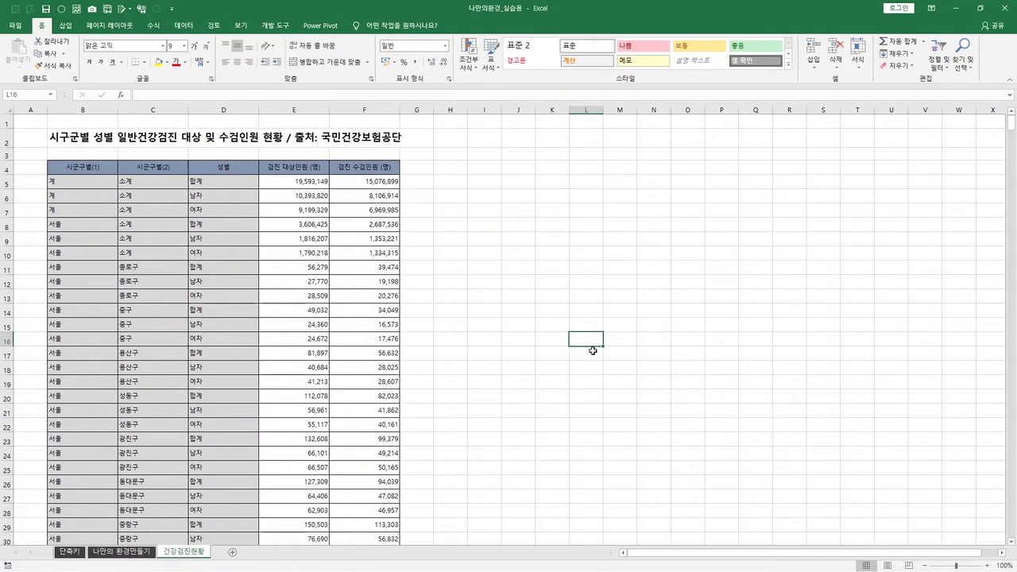
{"action": "key", "text": "ctrl+a"}
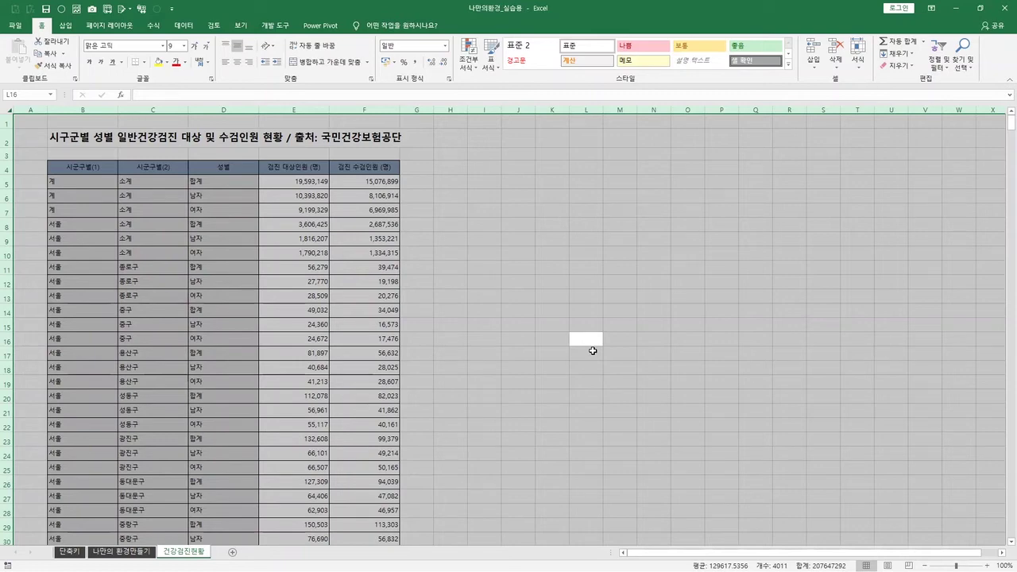
- Turn on filtering for the table from header cell E4 and view the filter lists of 시군구별(1) and 시군구별(2)
{"action": "left_click", "coordinate": [323, 166]}
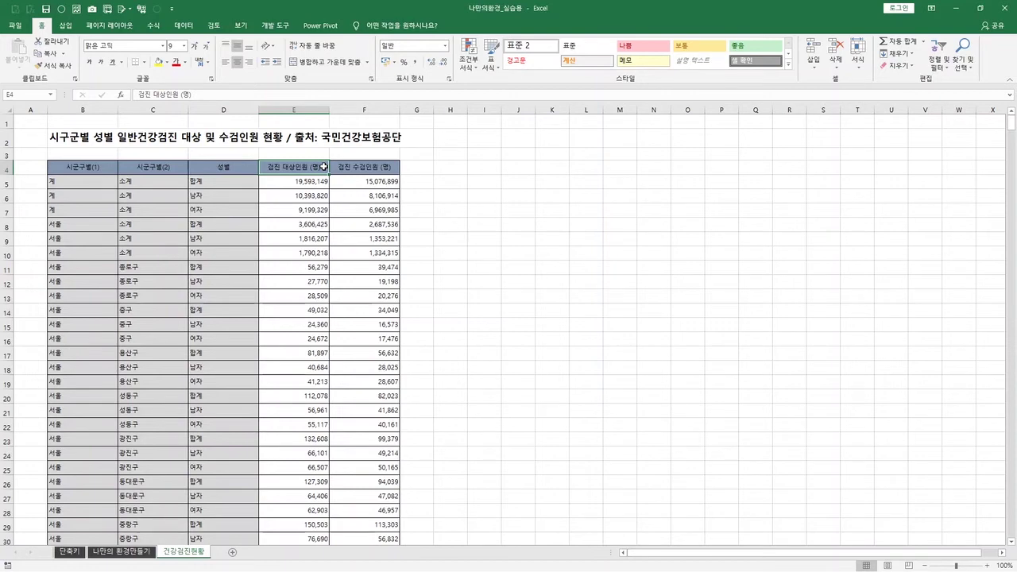
{"action": "key", "text": "ctrl+shift+l"}
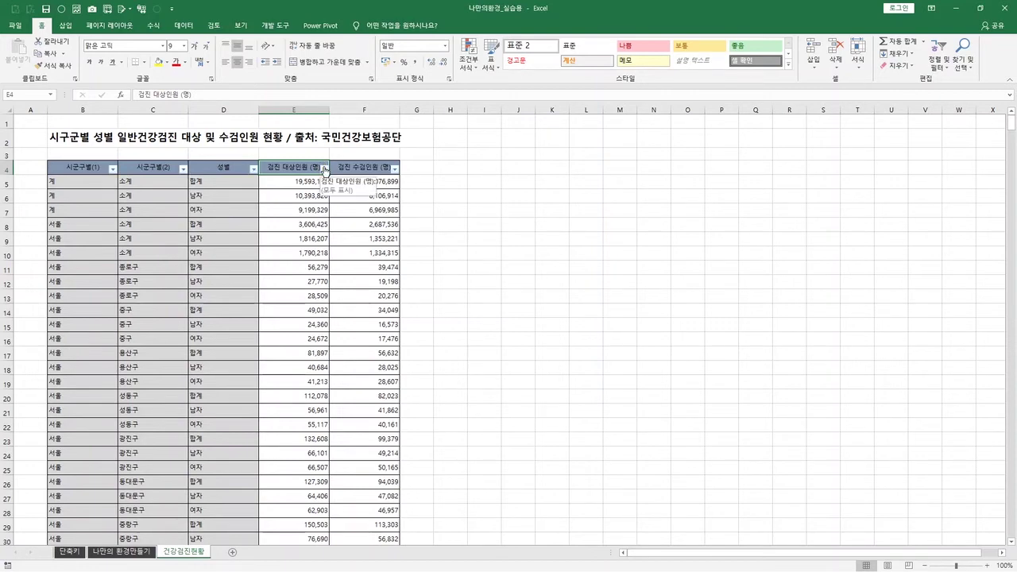
{"action": "left_click", "coordinate": [94, 169]}
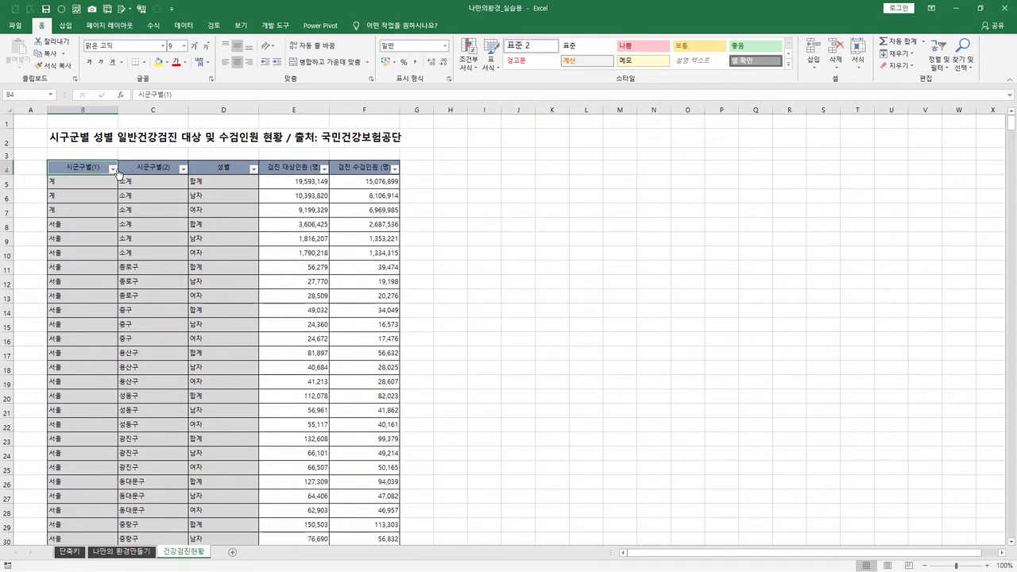
{"action": "left_click", "coordinate": [113, 169]}
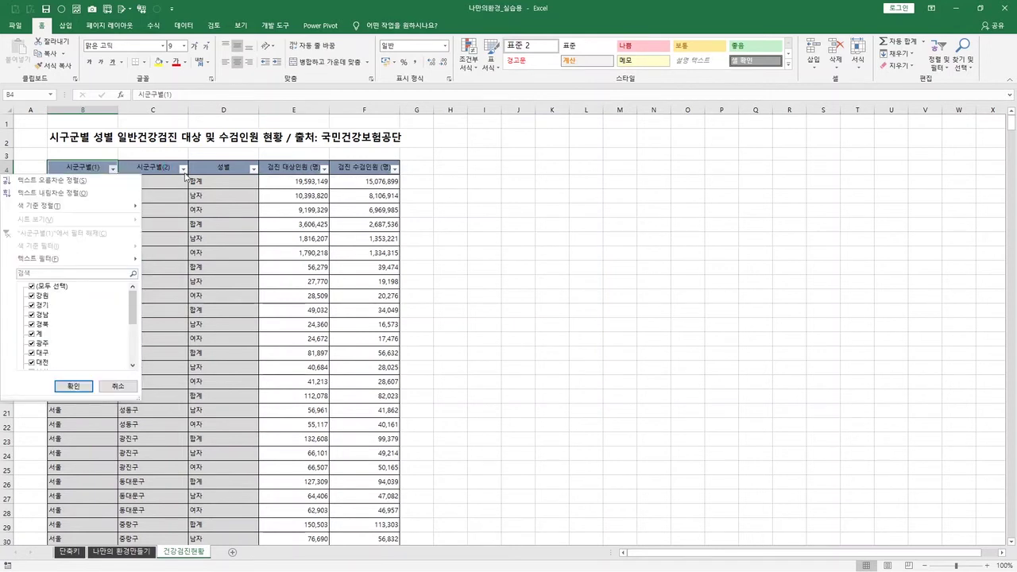
{"action": "left_click", "coordinate": [184, 170]}
{"action": "left_click", "coordinate": [184, 170]}
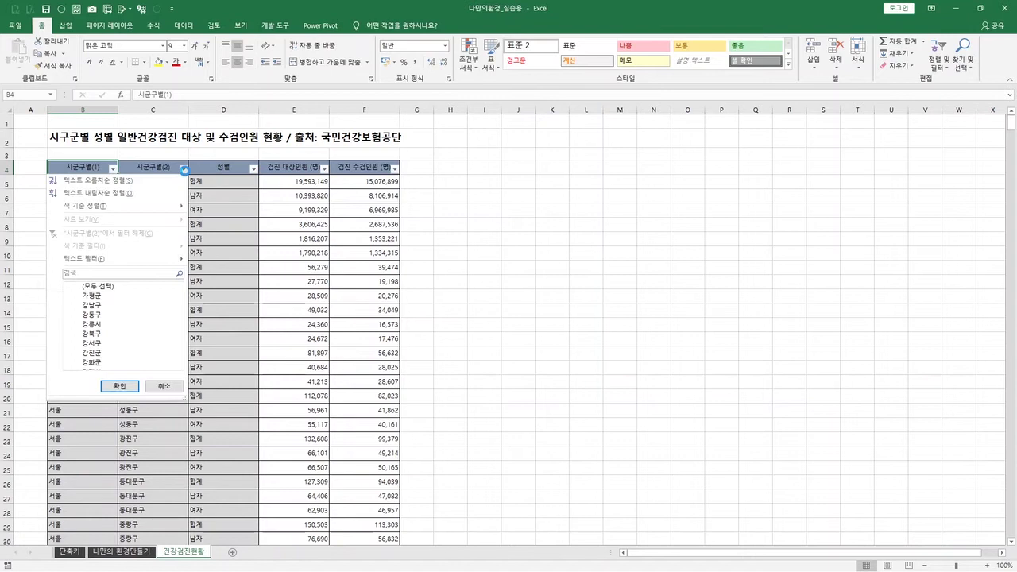
{"action": "left_click", "coordinate": [237, 173]}
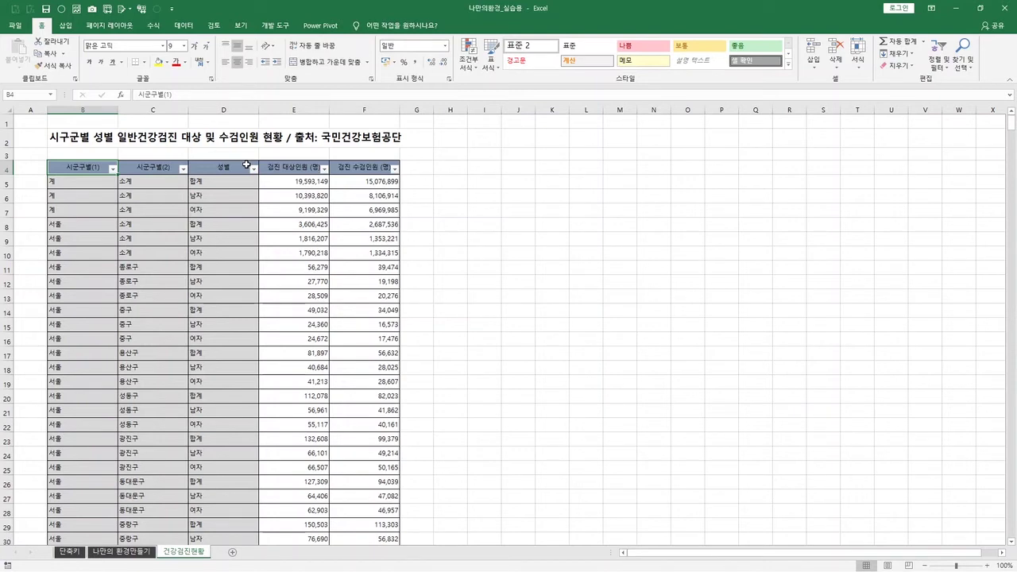
- Turn off the filter on the table's header row
{"action": "key", "text": "alt"}
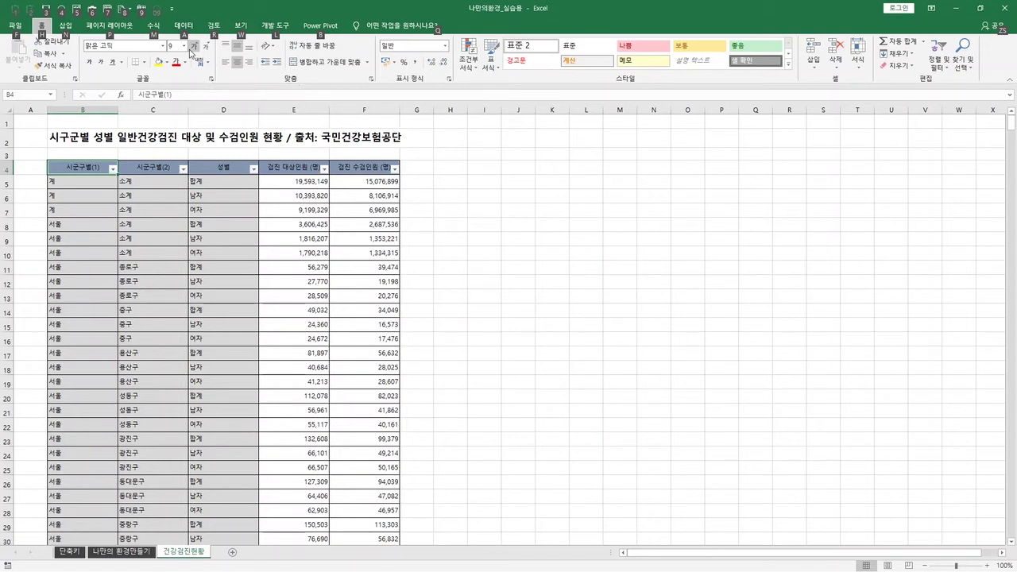
{"action": "key", "text": "a"}
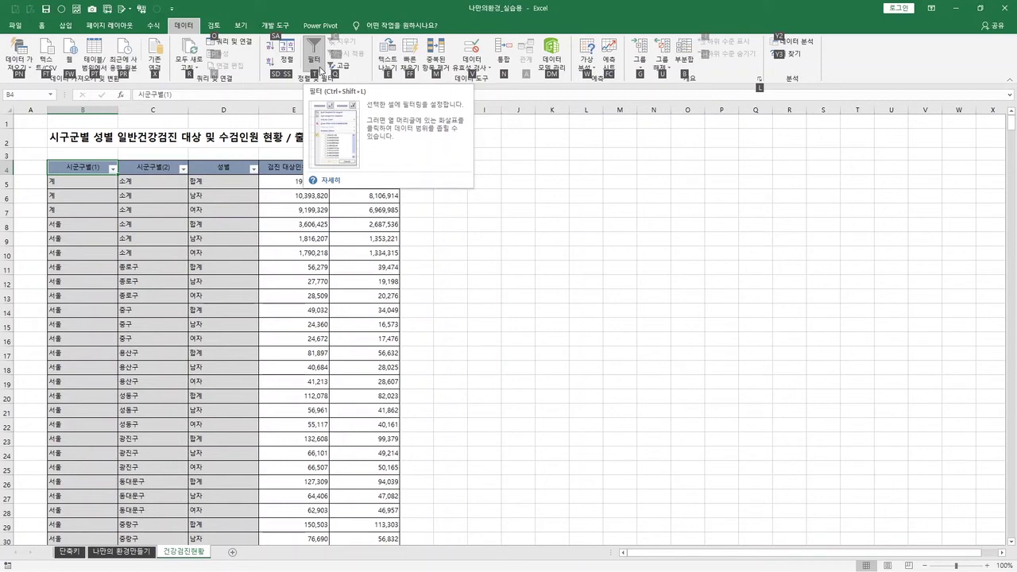
{"action": "key", "text": "t"}
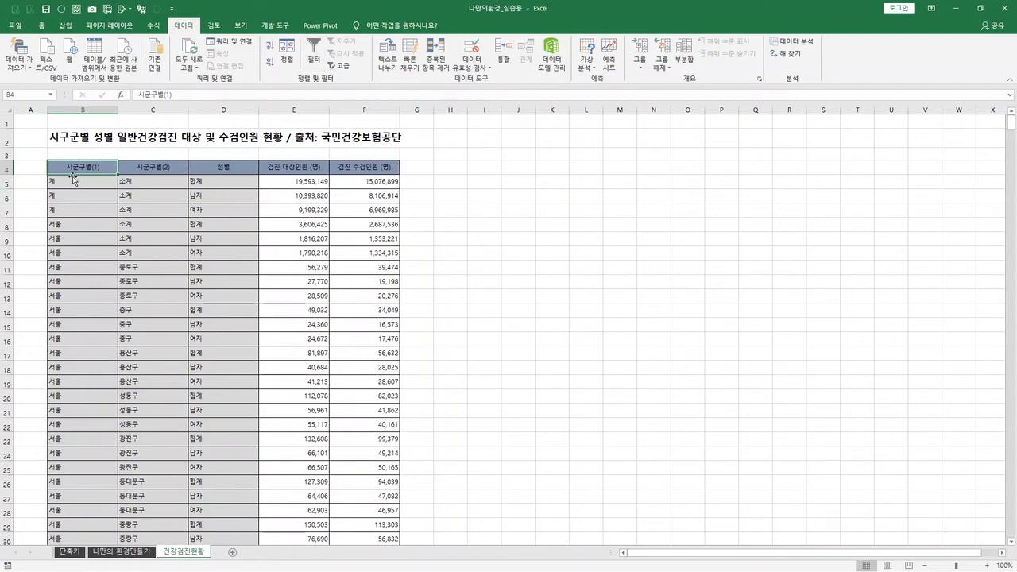
- Select the header cells B4:F4, first starting from B4 and again by extending from F4 back to B4
{"action": "left_click_drag", "start_coordinate": [79, 167], "coordinate": [336, 166]}
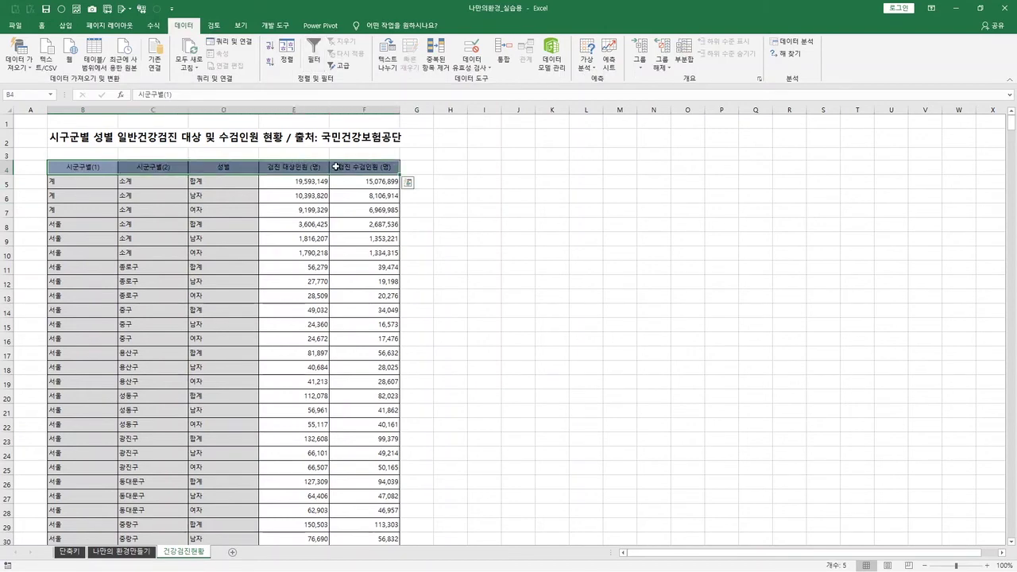
{"action": "left_click", "coordinate": [336, 166]}
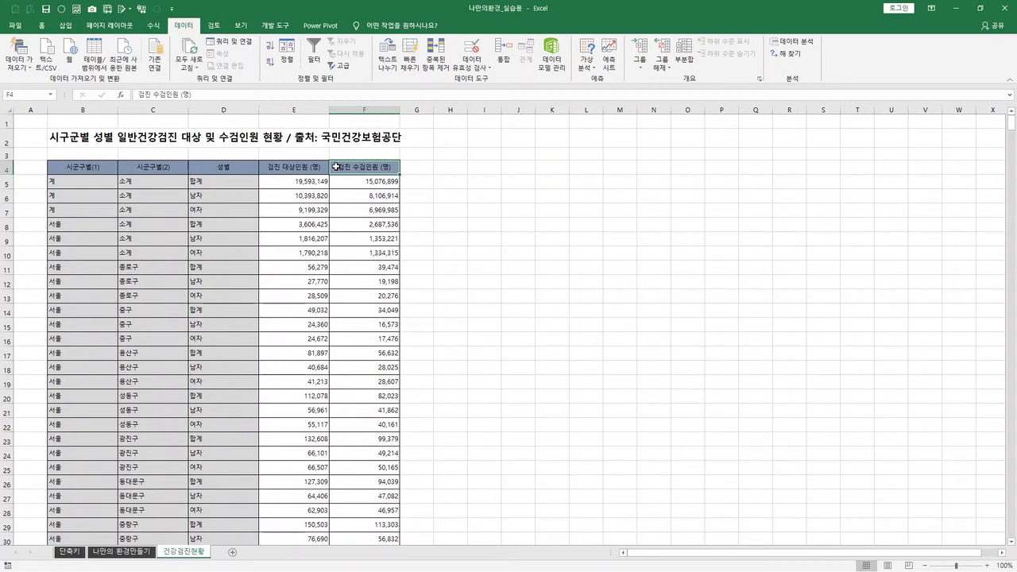
{"action": "key", "text": "shift+Left"}
{"action": "key", "text": "shift+Left"}
{"action": "key", "text": "shift+Left"}
{"action": "key", "text": "shift+Left"}
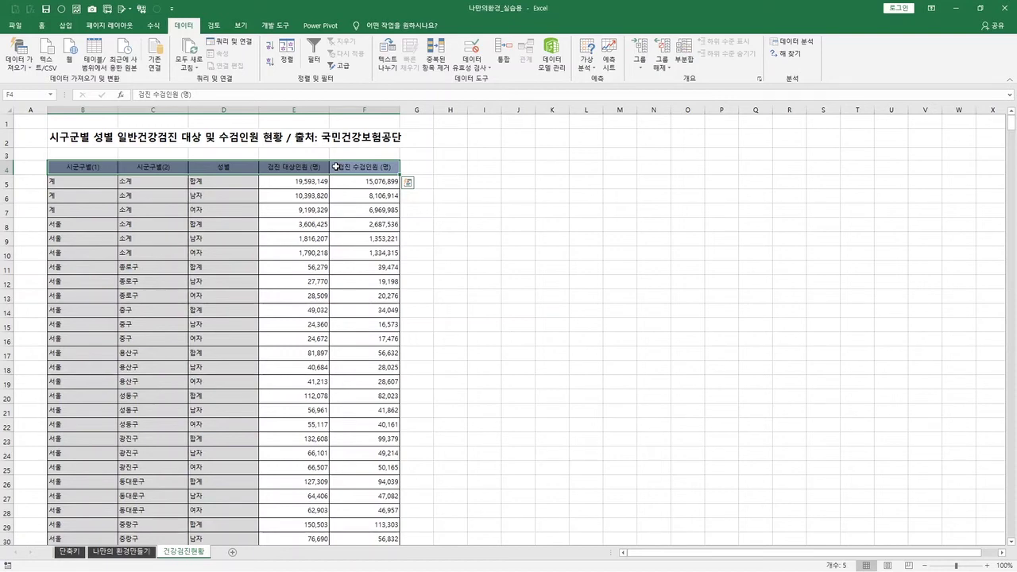
- Fill the selected header cells B4:F4 with a light green theme color
{"action": "key", "text": "alt"}
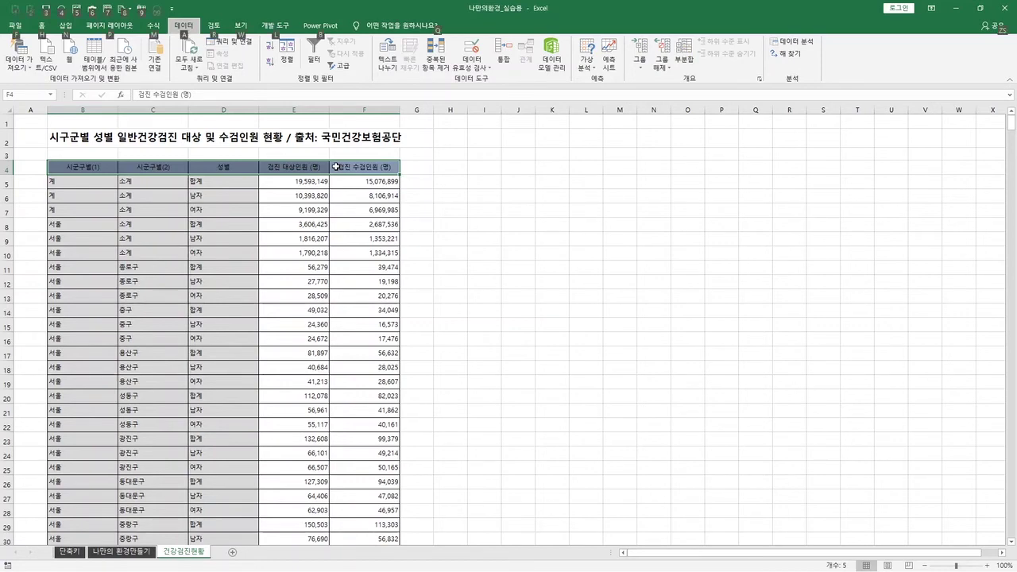
{"action": "key", "text": "h"}
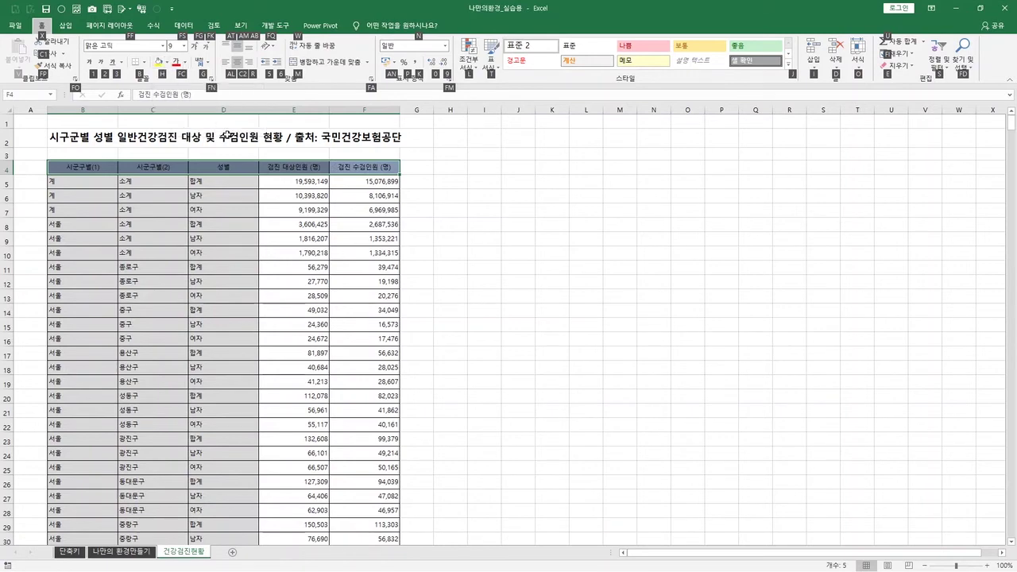
{"action": "key", "text": "h"}
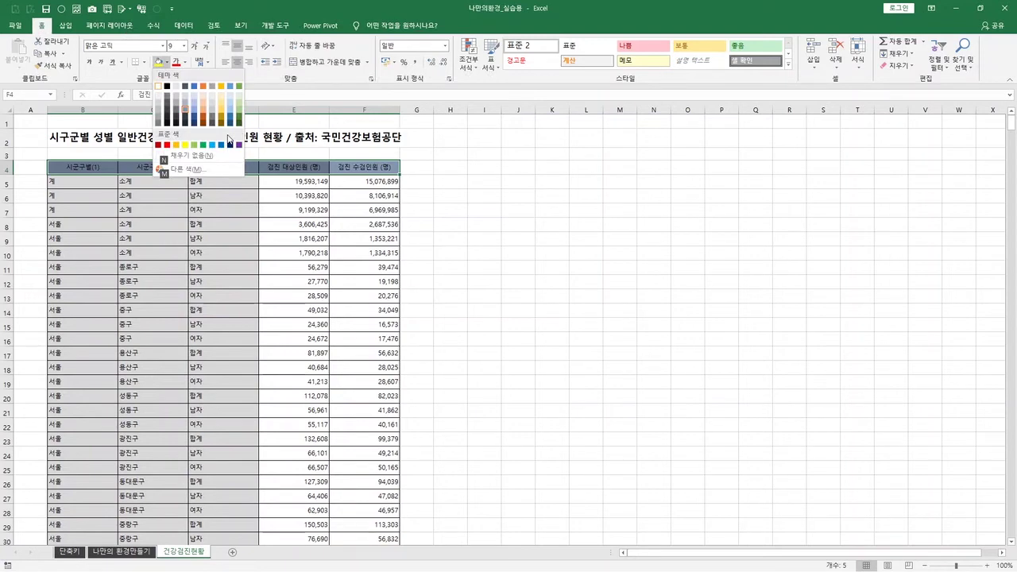
{"action": "key", "text": "Down"}
{"action": "key", "text": "Down"}
{"action": "key", "text": "Down"}
{"action": "key", "text": "Down"}
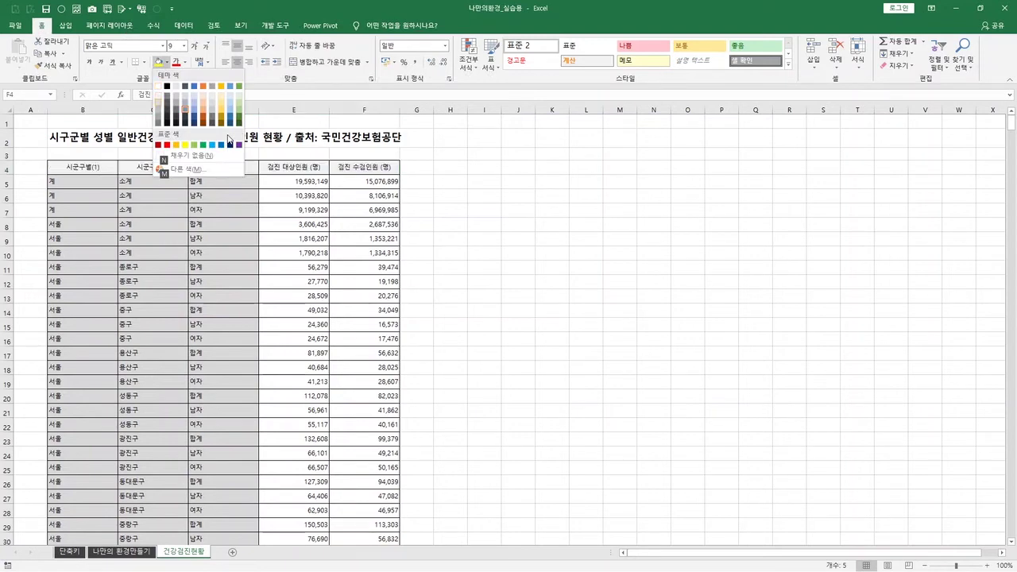
{"action": "key", "text": "Up"}
{"action": "key", "text": "Up"}
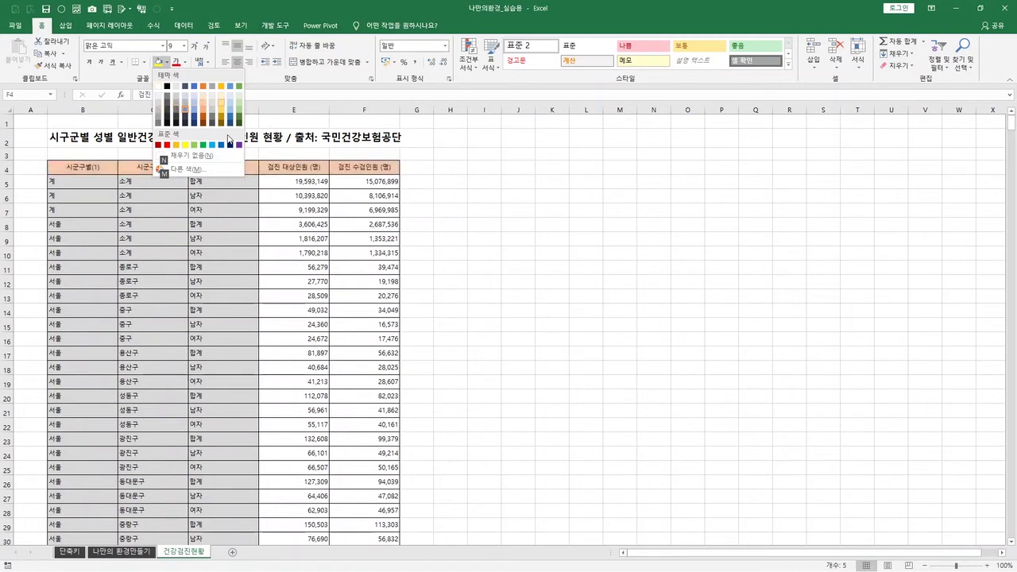
{"action": "key", "text": "Right"}
{"action": "key", "text": "Return"}
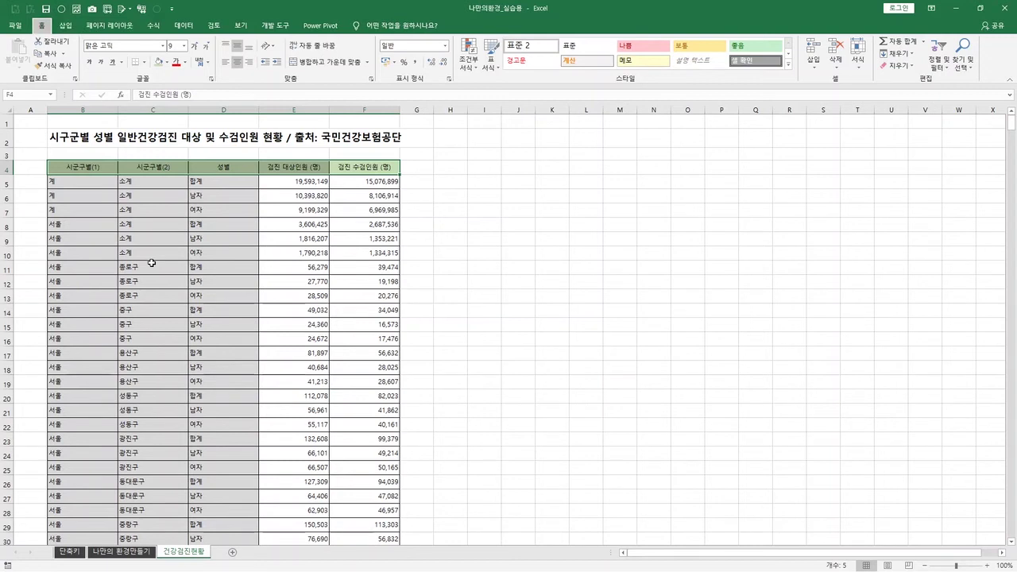
- In the Quick Access Toolbar customization options, move 저장 to the first position of the command list
{"action": "key", "text": "alt"}
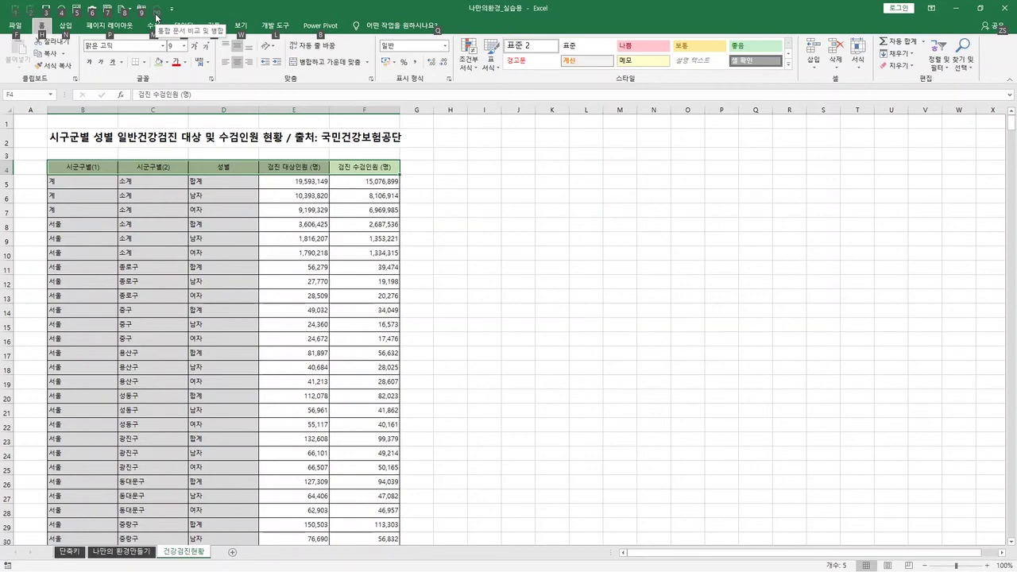
{"action": "key", "text": "alt"}
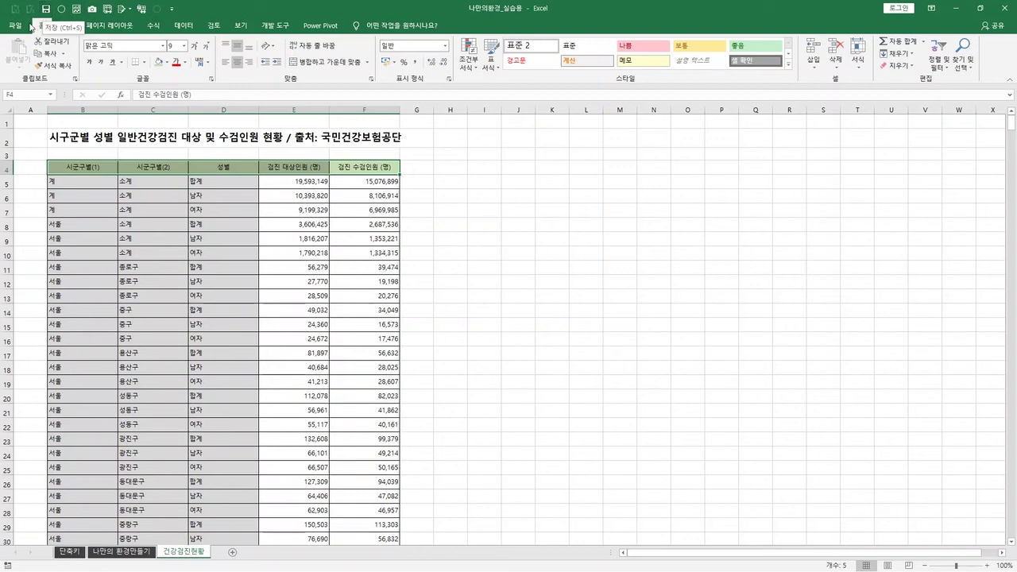
{"action": "left_click", "coordinate": [24, 30]}
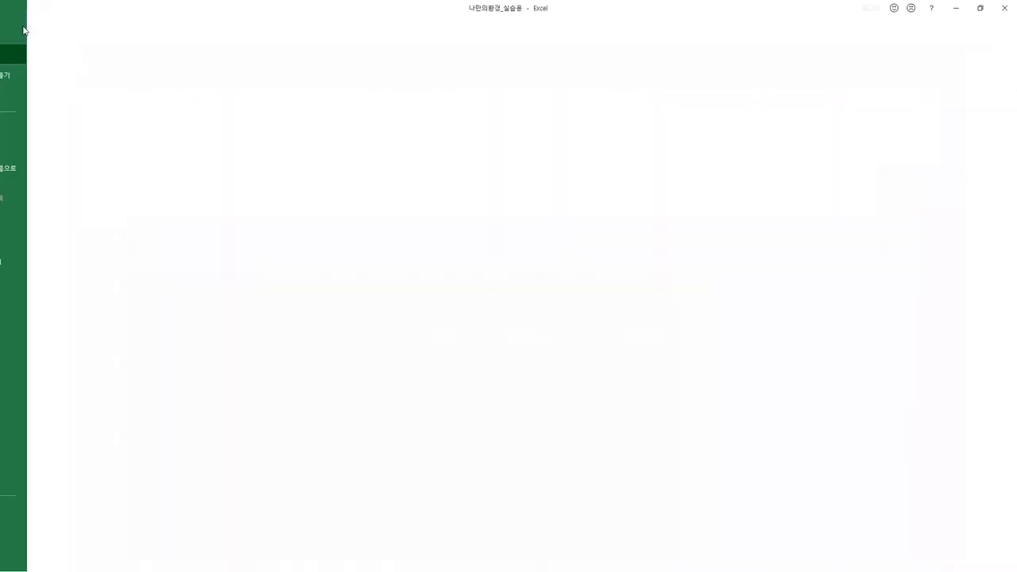
{"action": "left_click", "coordinate": [28, 552]}
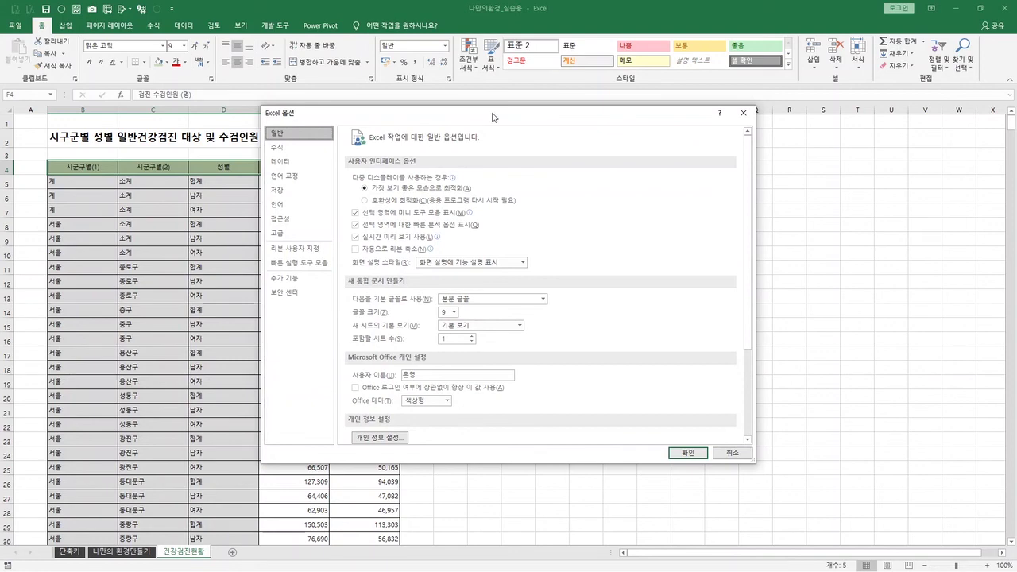
{"action": "left_click", "coordinate": [313, 265]}
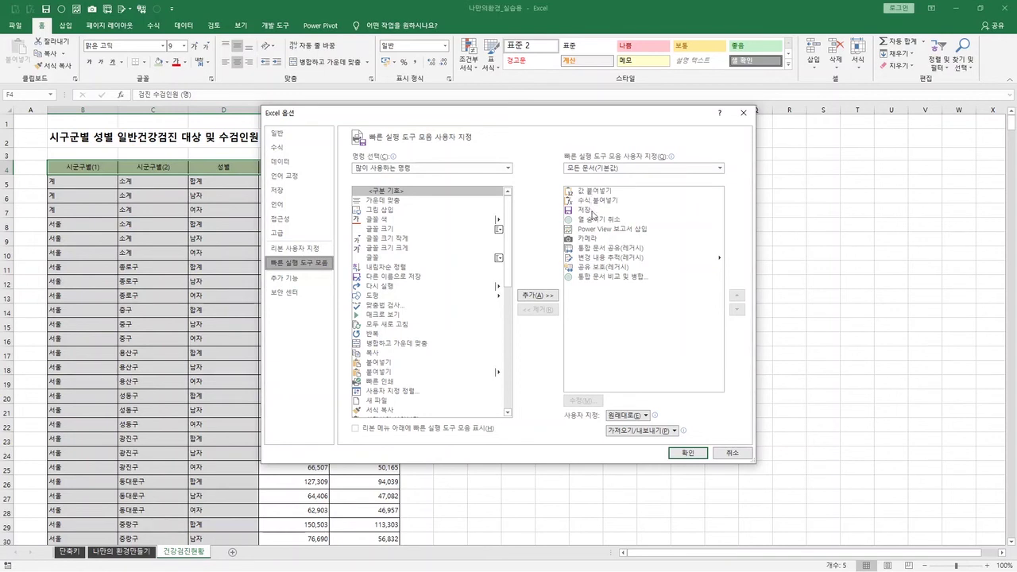
{"action": "left_click", "coordinate": [590, 210]}
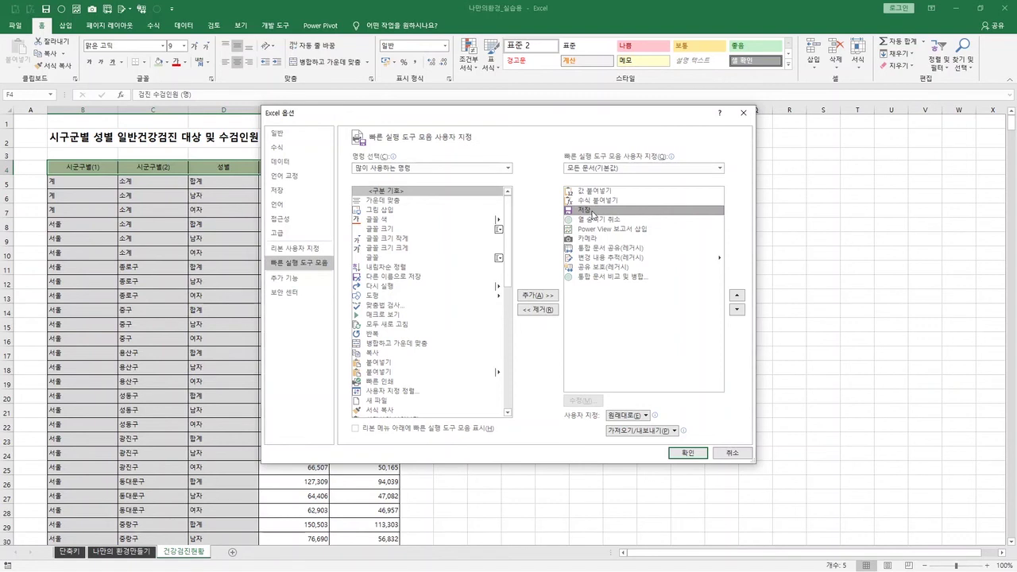
{"action": "left_click", "coordinate": [738, 297]}
{"action": "left_click", "coordinate": [738, 298]}
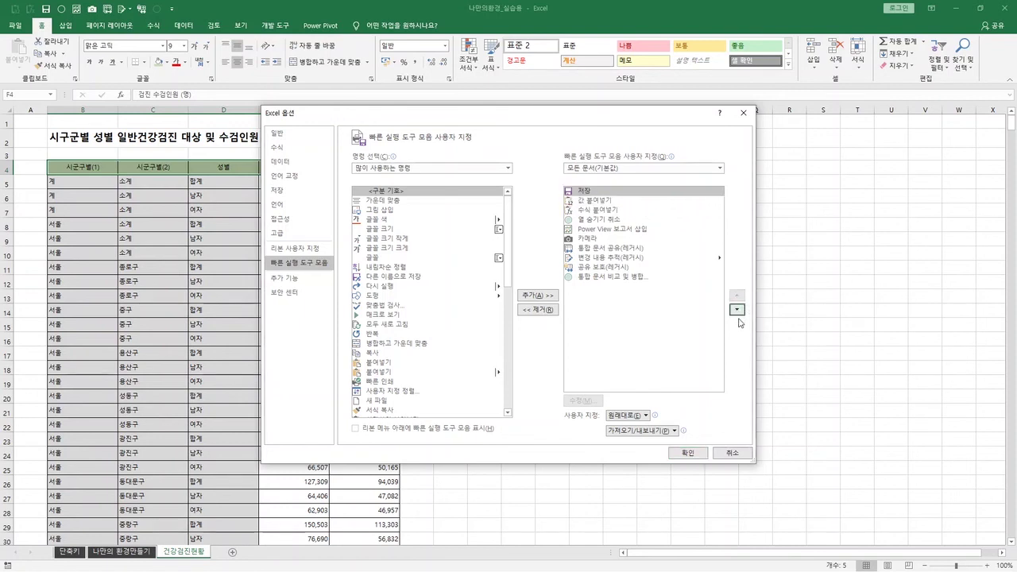
{"action": "left_click", "coordinate": [737, 310]}
{"action": "left_click", "coordinate": [737, 311]}
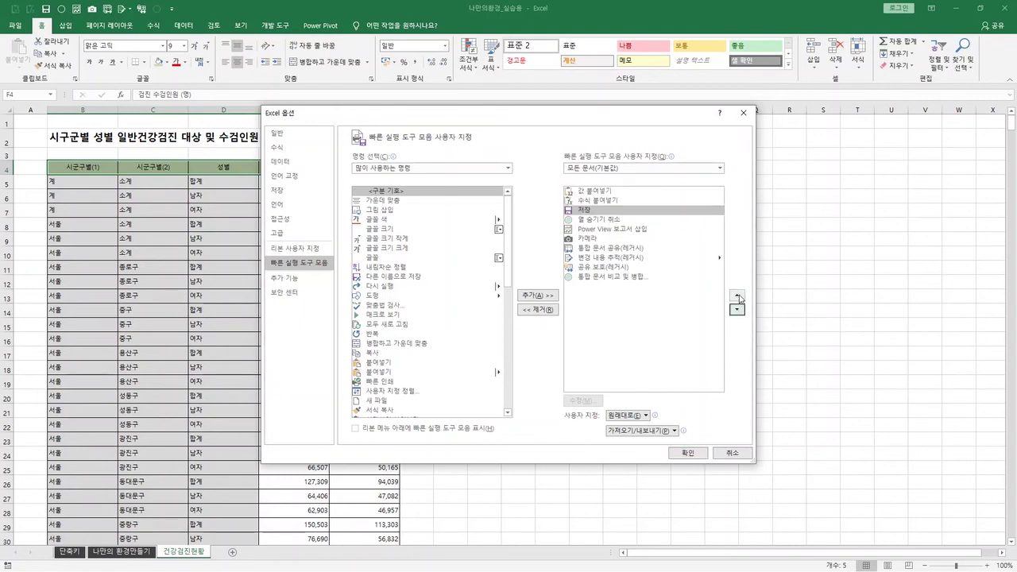
{"action": "left_click", "coordinate": [738, 297]}
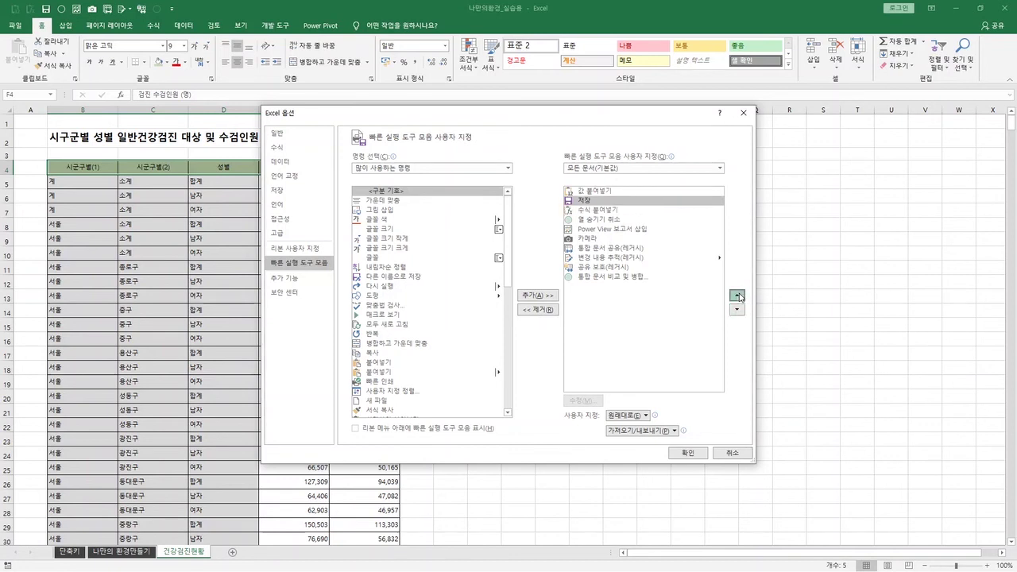
{"action": "left_click", "coordinate": [738, 297]}
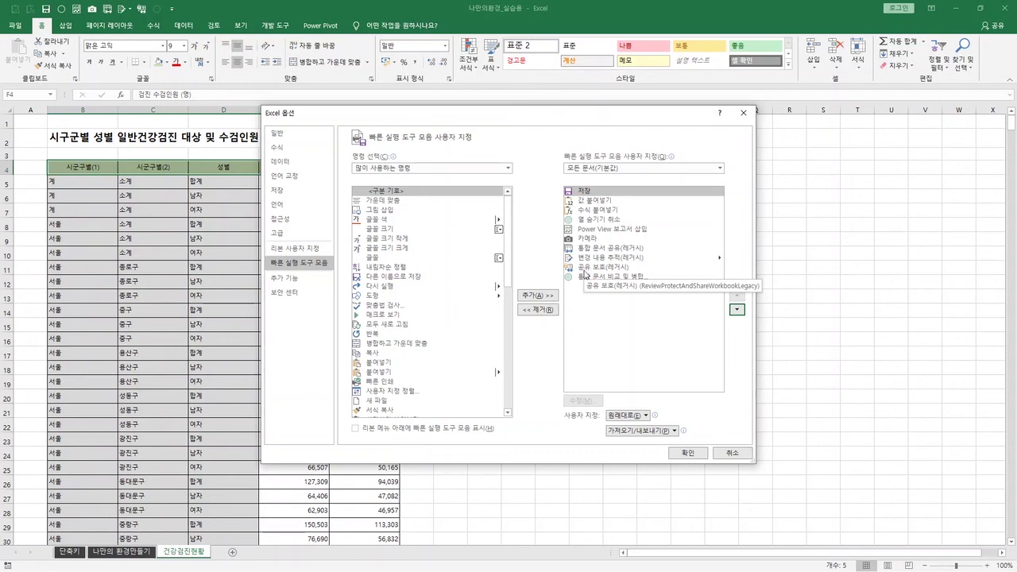
- Add 필터 추가 또는 제거 from the 데이터 탭 commands to the Quick Access Toolbar, place it first and apply the changes
{"action": "left_click", "coordinate": [427, 170]}
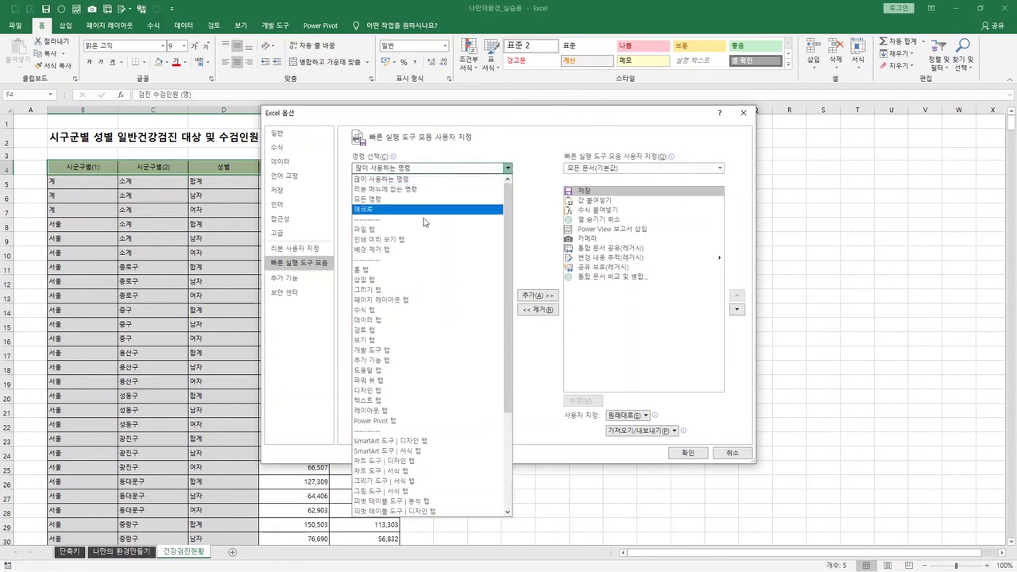
{"action": "key", "text": "Escape"}
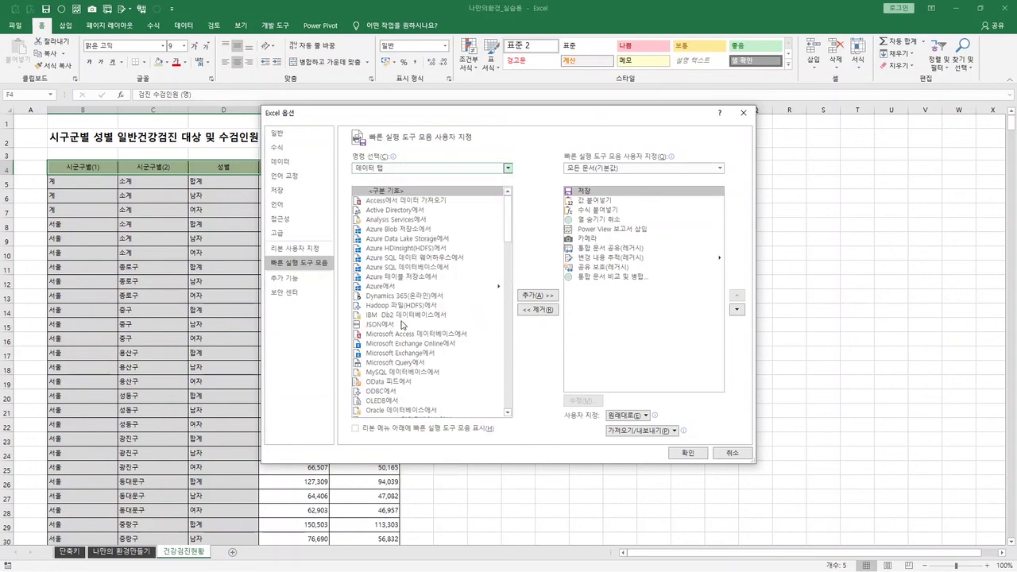
{"action": "left_click_drag", "start_coordinate": [507, 218], "coordinate": [513, 402]}
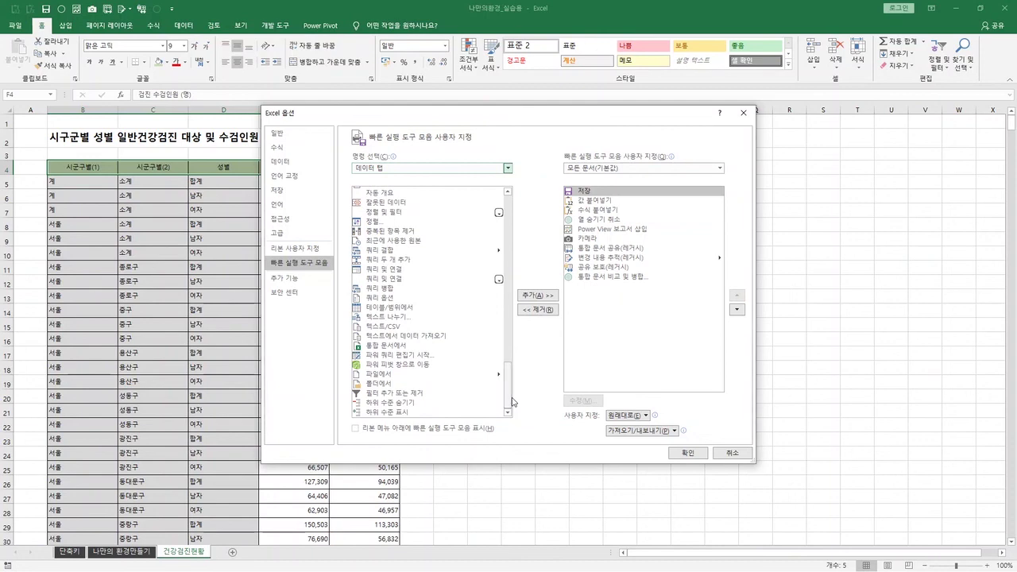
{"action": "left_click", "coordinate": [381, 393]}
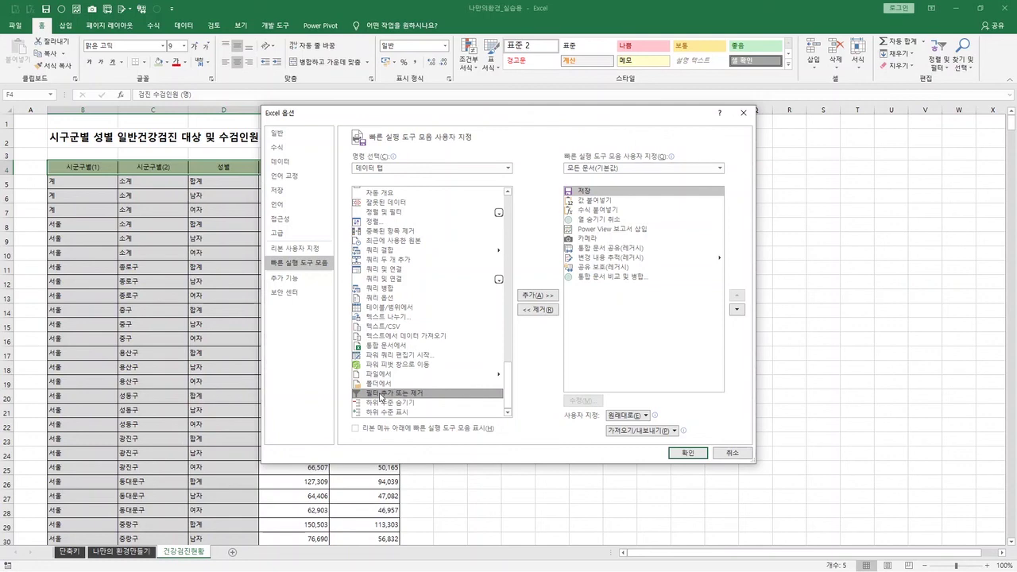
{"action": "left_click", "coordinate": [544, 296]}
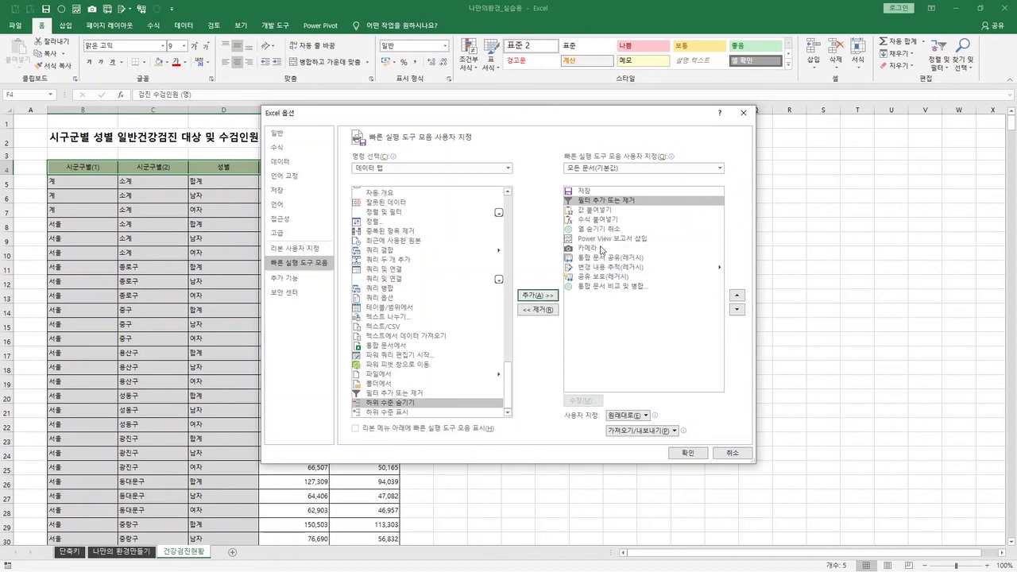
{"action": "left_click", "coordinate": [633, 203]}
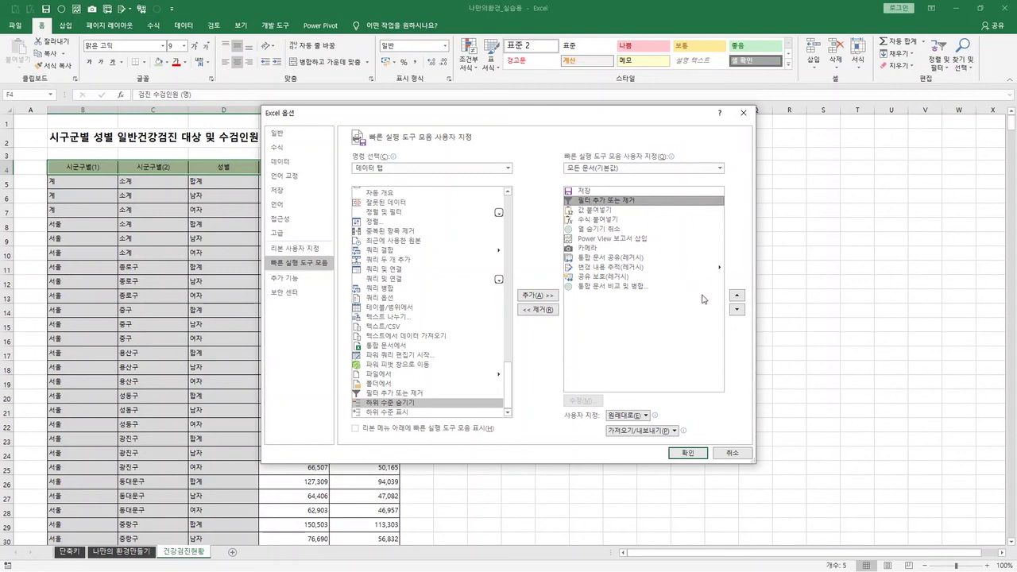
{"action": "left_click", "coordinate": [736, 295]}
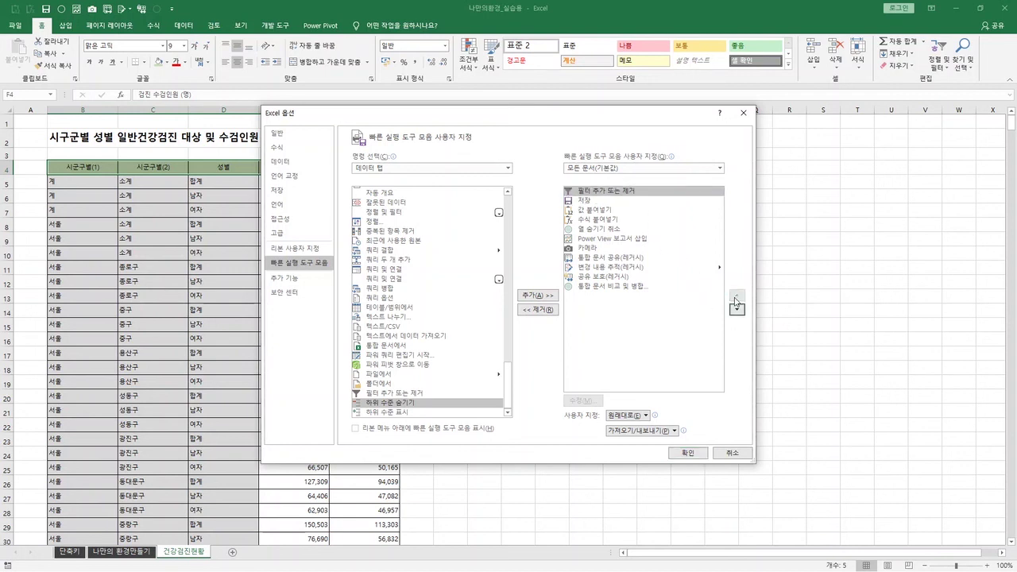
{"action": "left_click", "coordinate": [696, 454]}
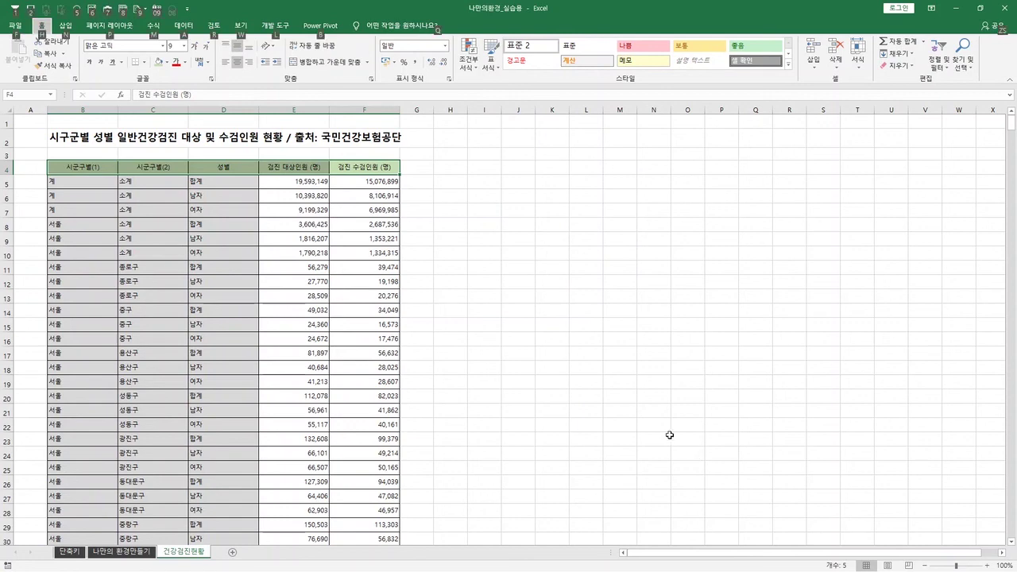
- Turn on filtering for the table from header cell C4 and view the filter list of 시군구별(1)
{"action": "key", "text": "alt"}
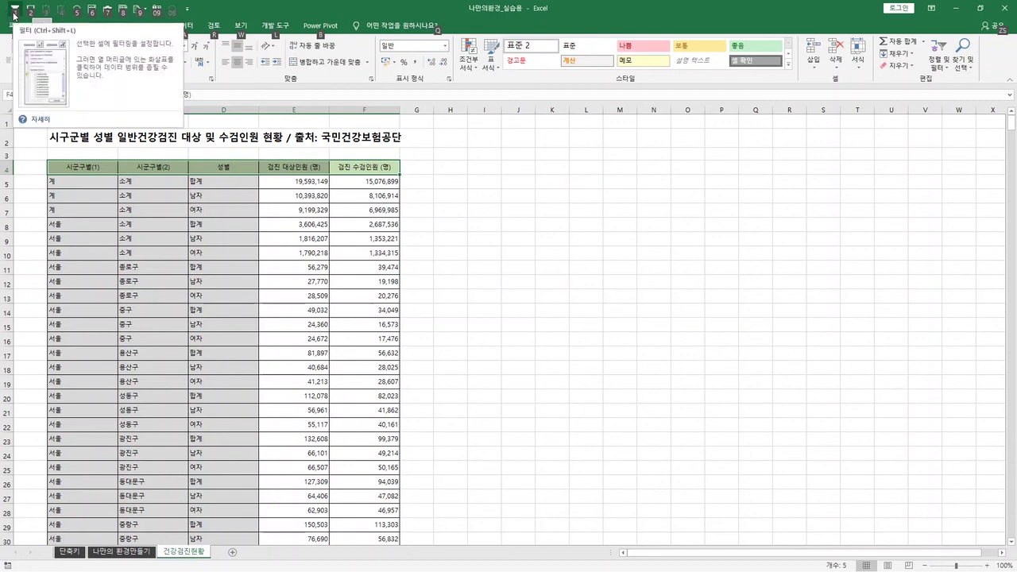
{"action": "left_click", "coordinate": [169, 195]}
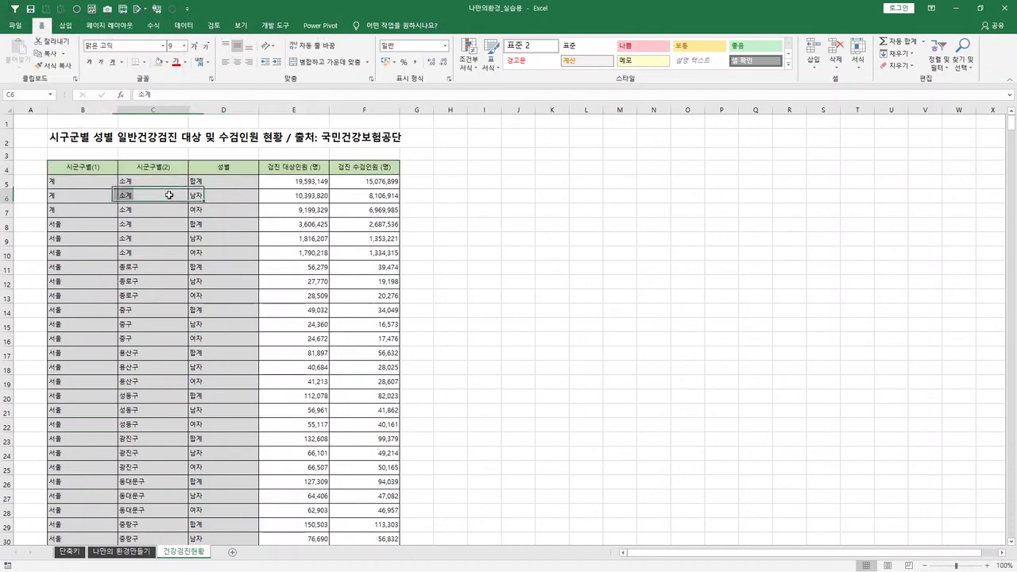
{"action": "left_click", "coordinate": [178, 169]}
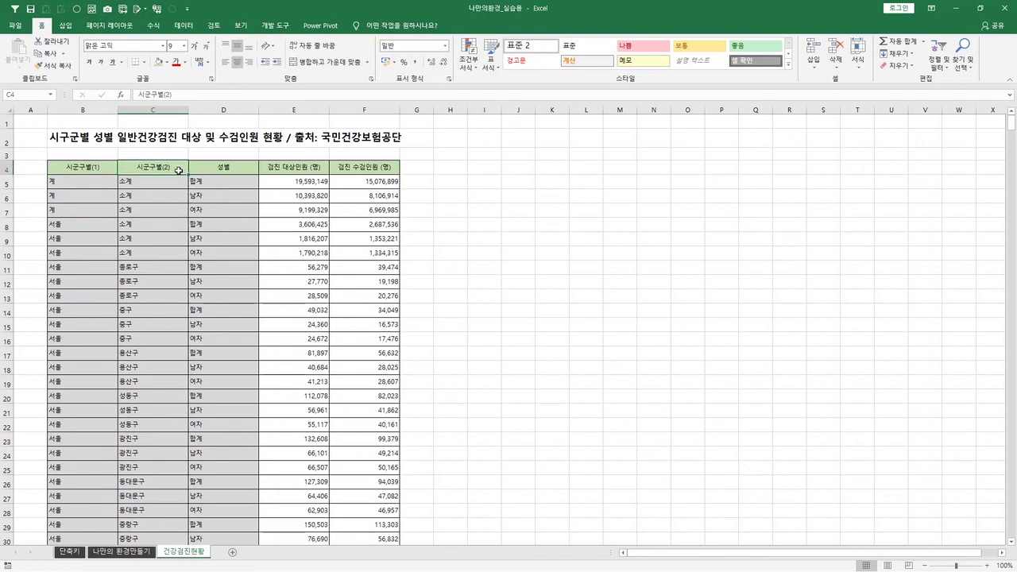
{"action": "key", "text": "ctrl+shift+l"}
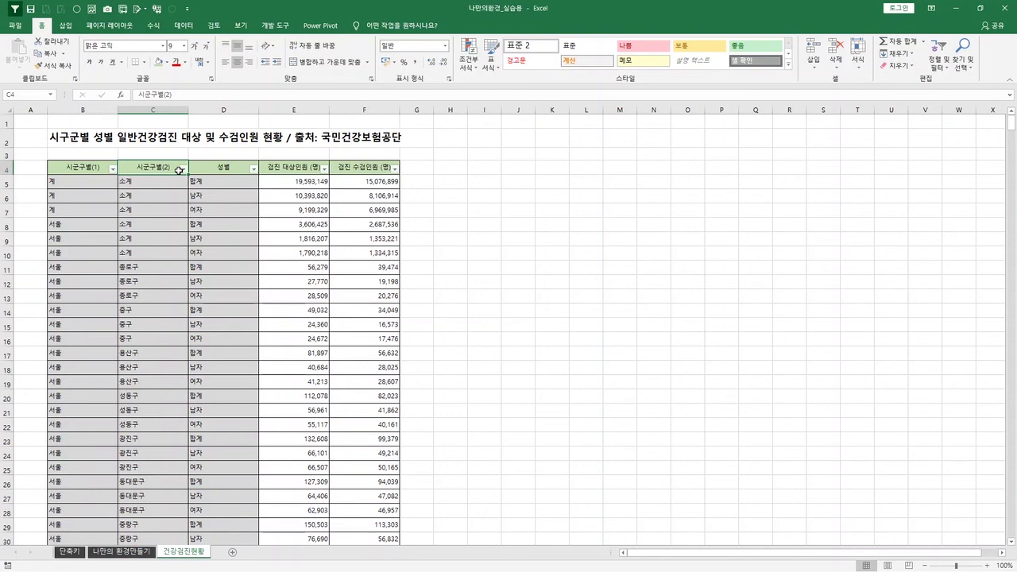
{"action": "left_click", "coordinate": [113, 168]}
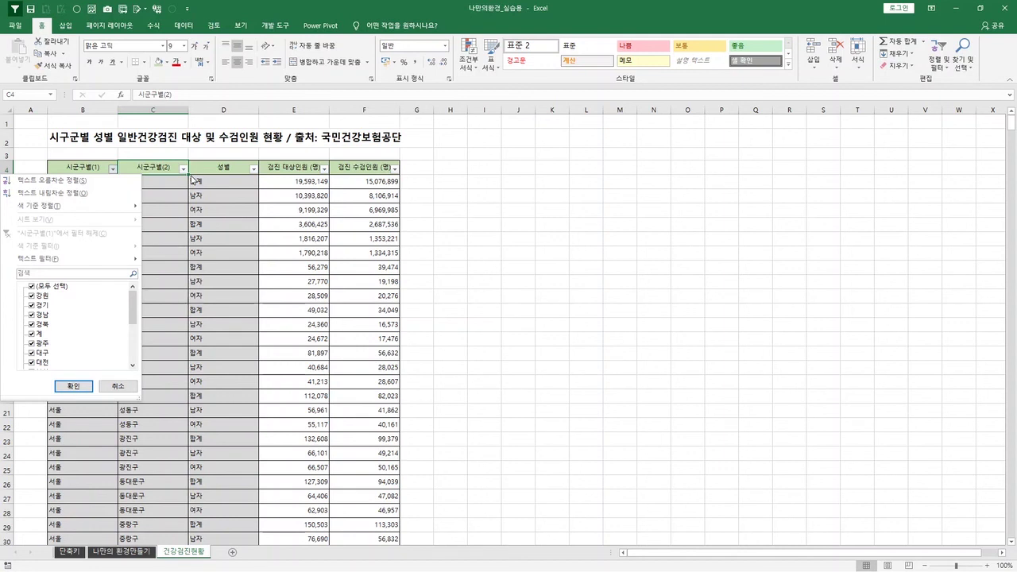
{"action": "key", "text": "Escape"}
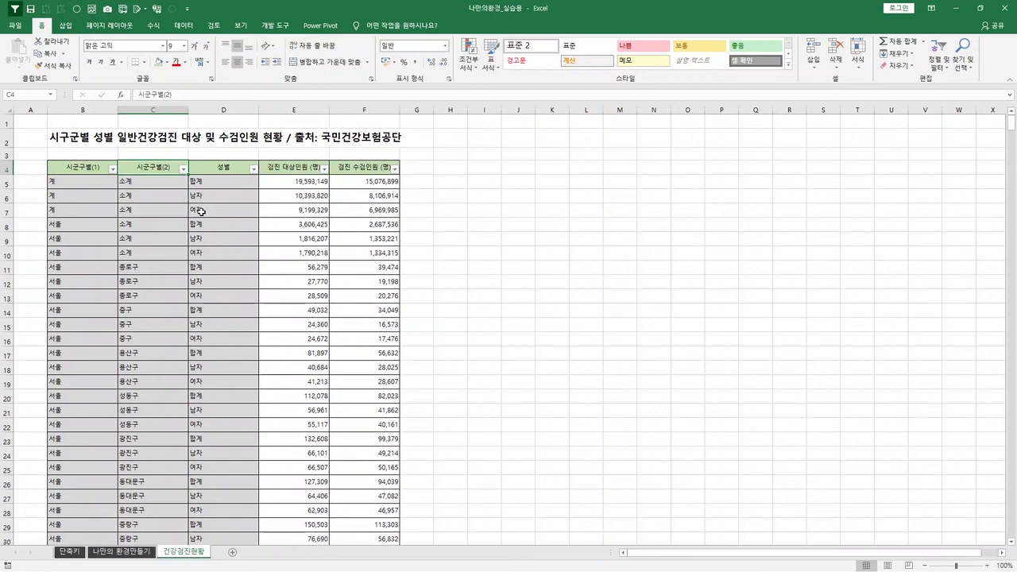
- Open the import and export choices for customizations in the Quick Access Toolbar options
{"action": "left_click", "coordinate": [15, 25]}
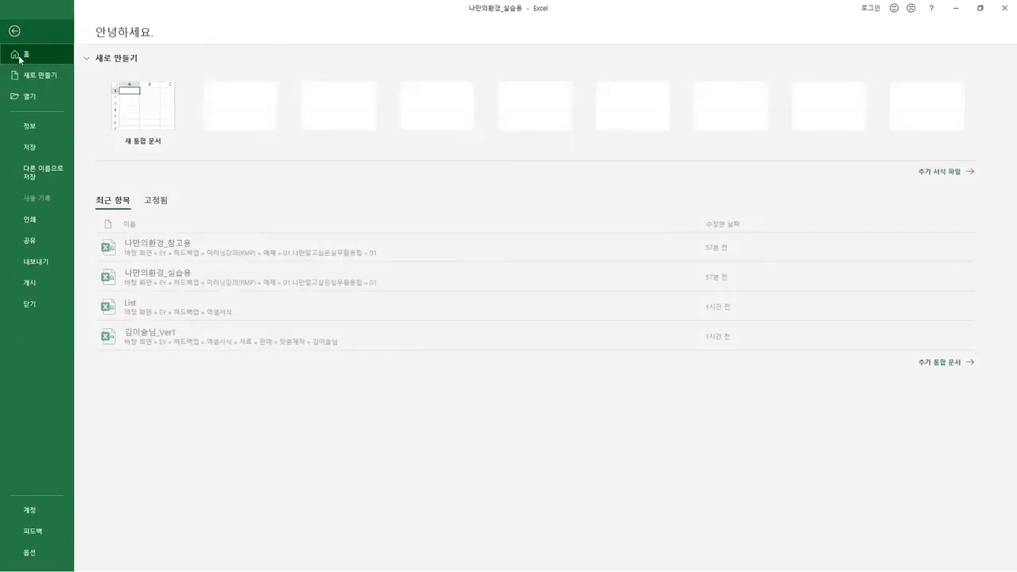
{"action": "left_click", "coordinate": [35, 559]}
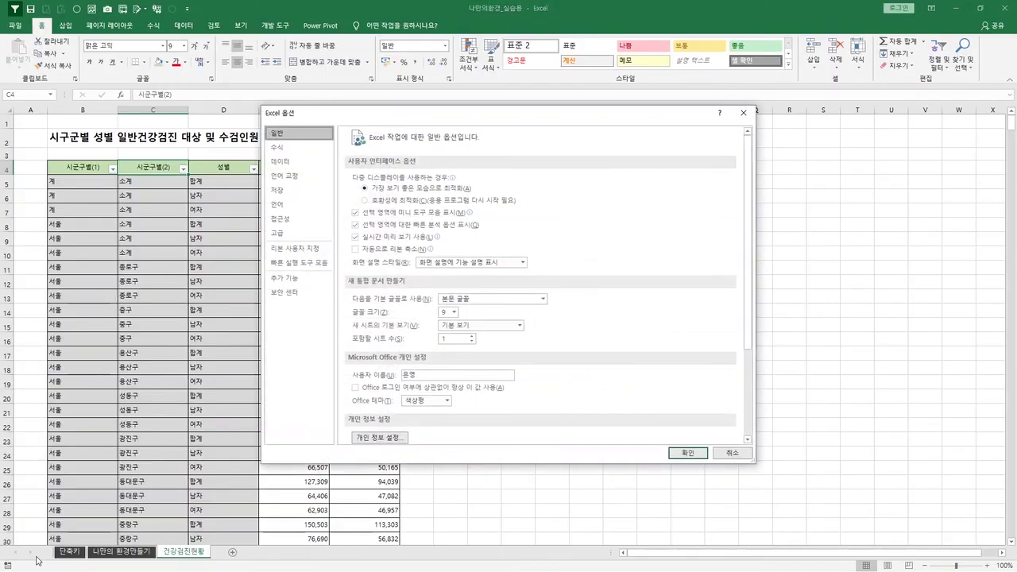
{"action": "left_click", "coordinate": [275, 263]}
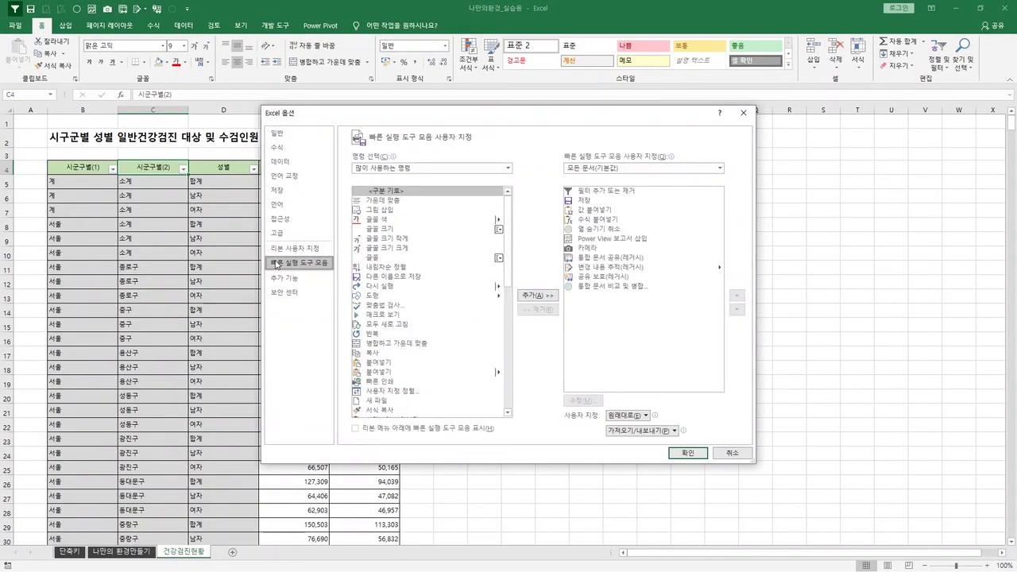
{"action": "left_click", "coordinate": [649, 432]}
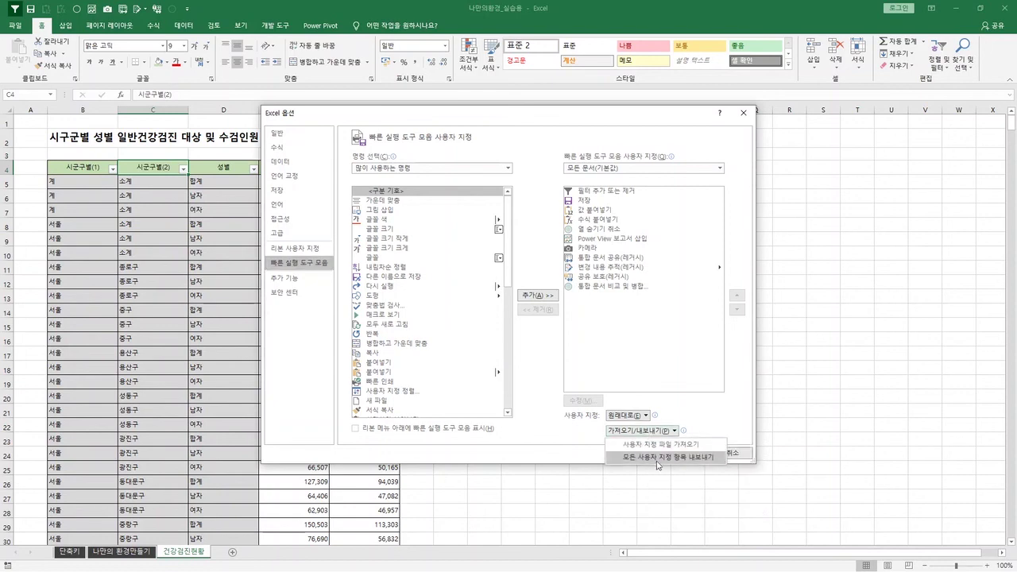